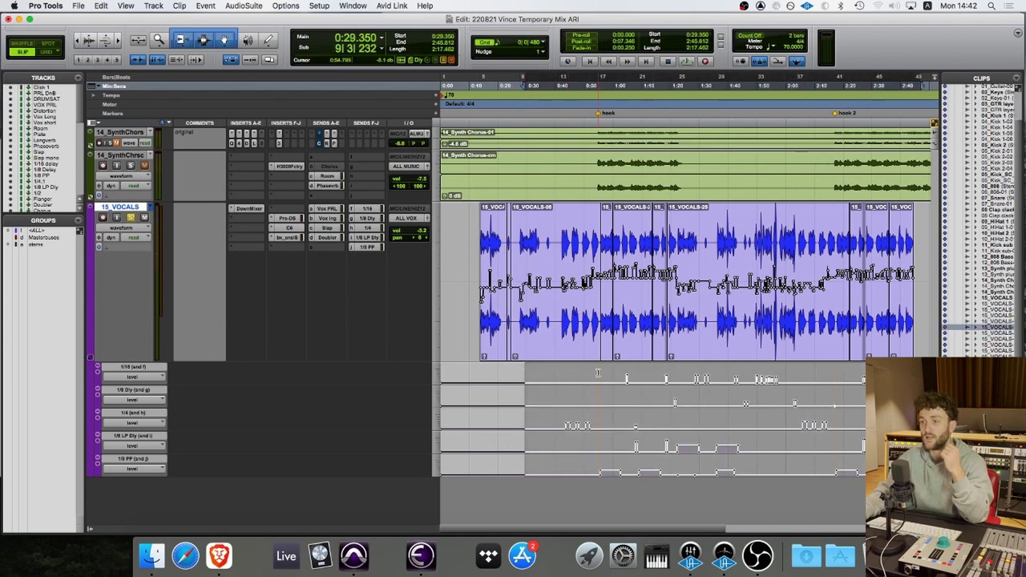
Set the playback start to 1:04 and check the 1/8 Dly, 1/4 and 1/8 LP Dly send levels
{"action": "left_click", "coordinate": [526, 370]}
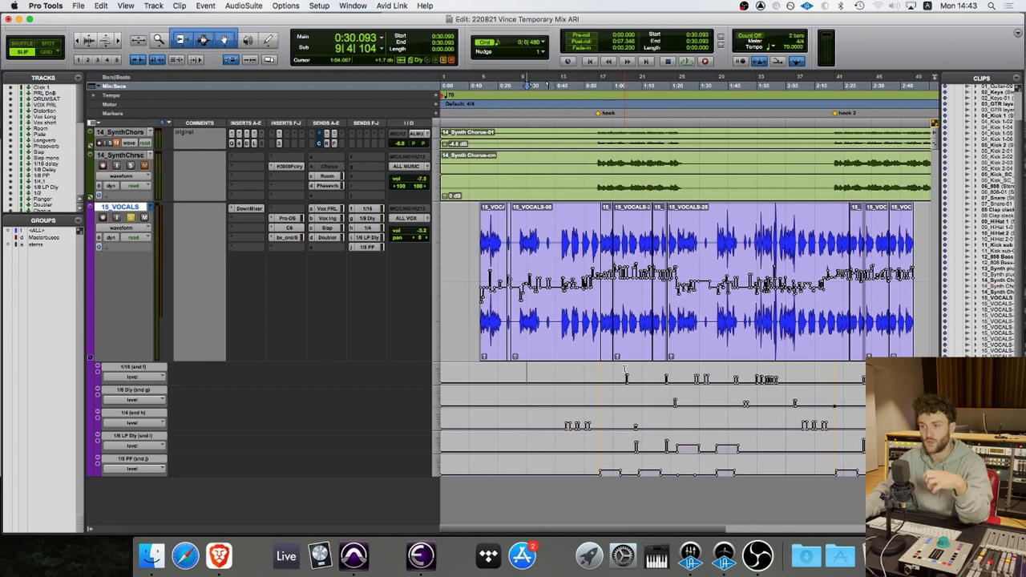
{"action": "left_click", "coordinate": [626, 369]}
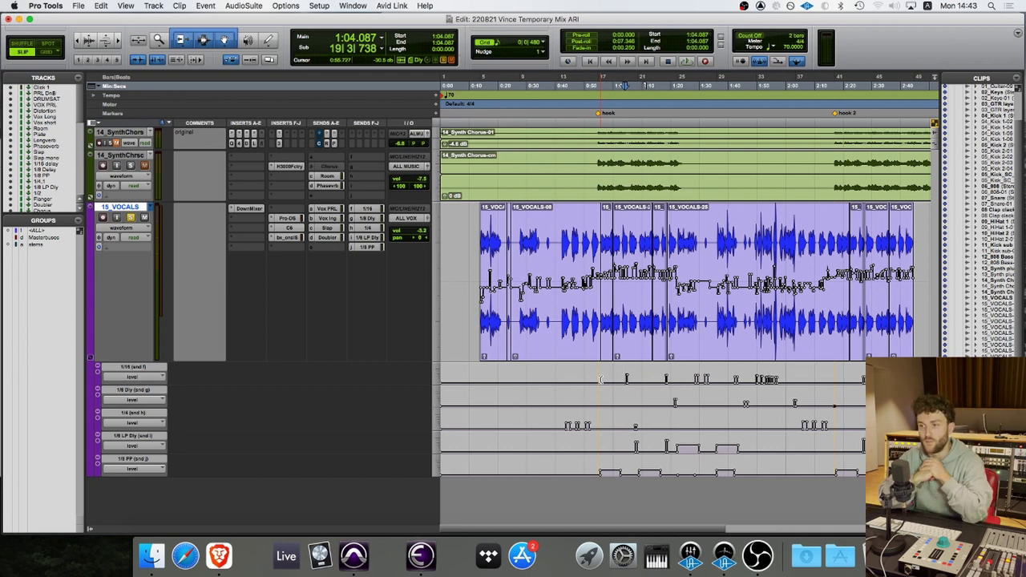
{"action": "left_click", "coordinate": [366, 217]}
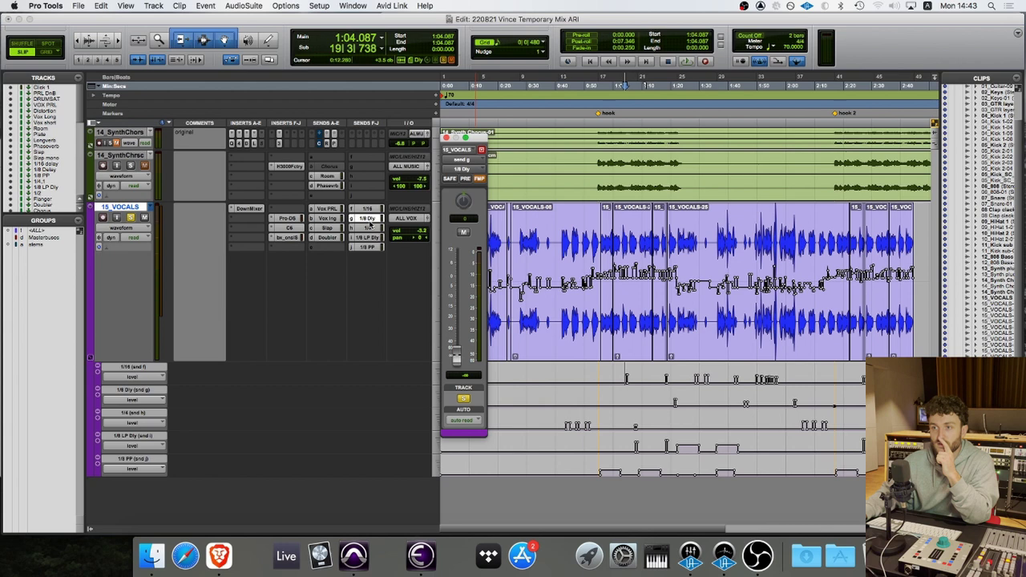
{"action": "left_click", "coordinate": [371, 229]}
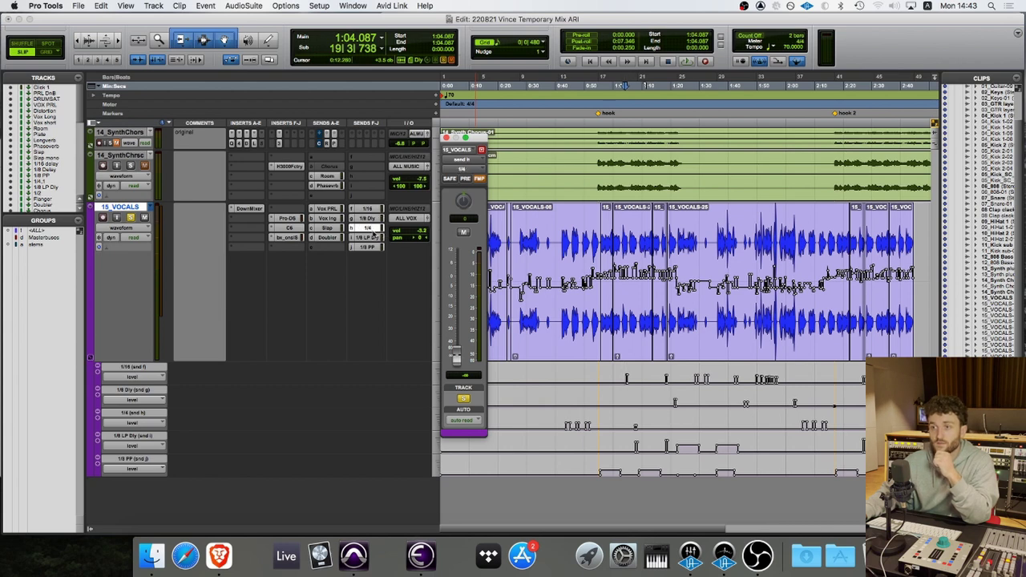
{"action": "left_click", "coordinate": [368, 238]}
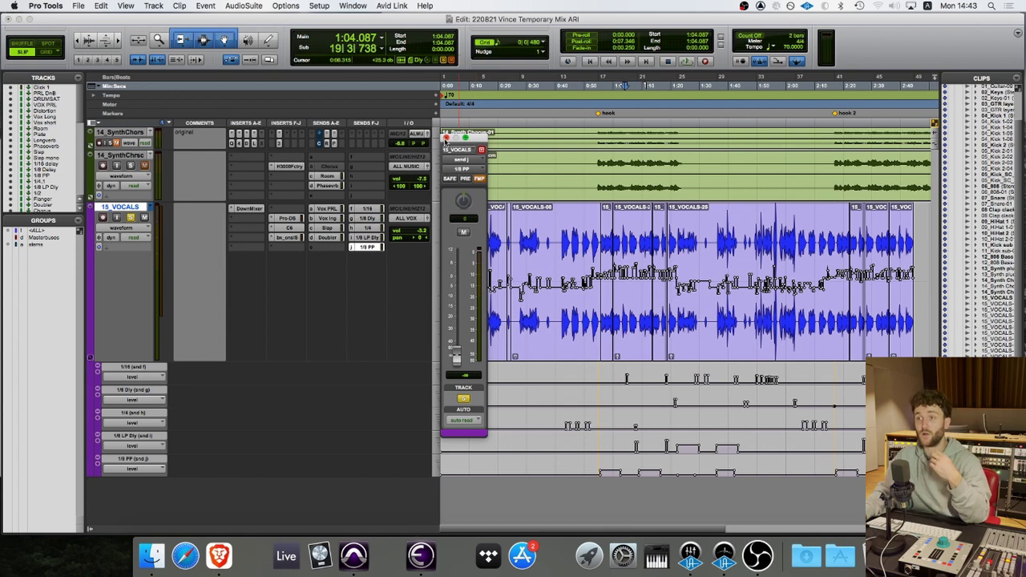
{"action": "left_click", "coordinate": [447, 138]}
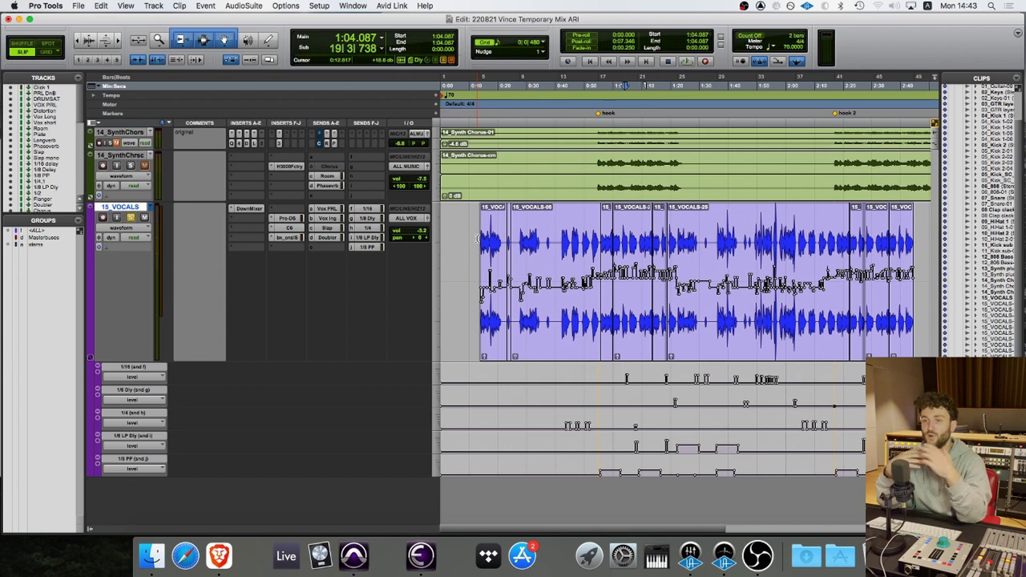
Survey the other tracks, return to 15_VOCALS, and set the playback start near 0:40
{"action": "left_click", "coordinate": [562, 375]}
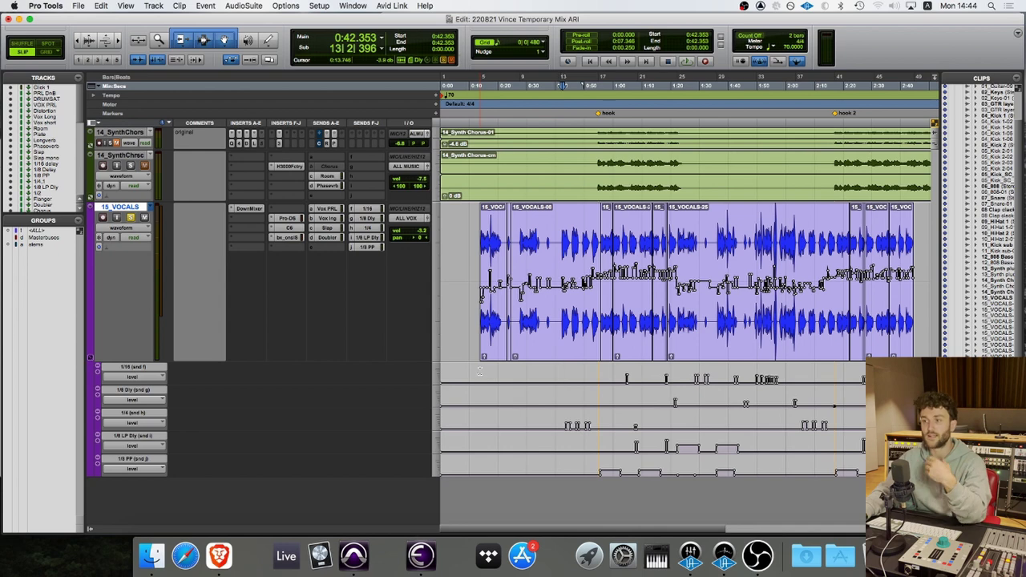
{"action": "scroll", "coordinate": [479, 371], "scroll_direction": "down", "scroll_amount": 1}
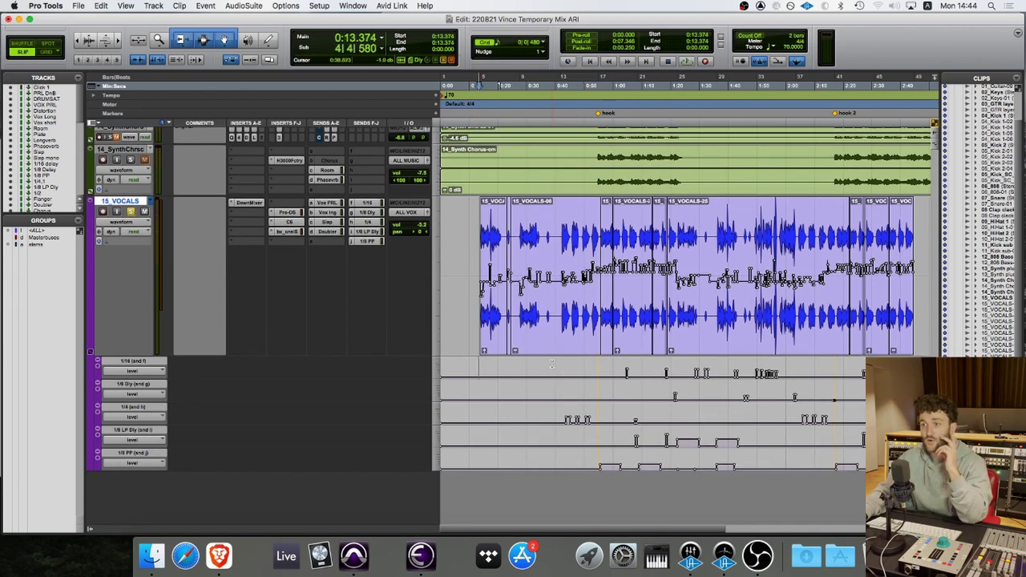
{"action": "scroll", "coordinate": [553, 369], "scroll_direction": "up", "scroll_amount": 10}
{"action": "scroll", "coordinate": [554, 369], "scroll_direction": "down", "scroll_amount": 10}
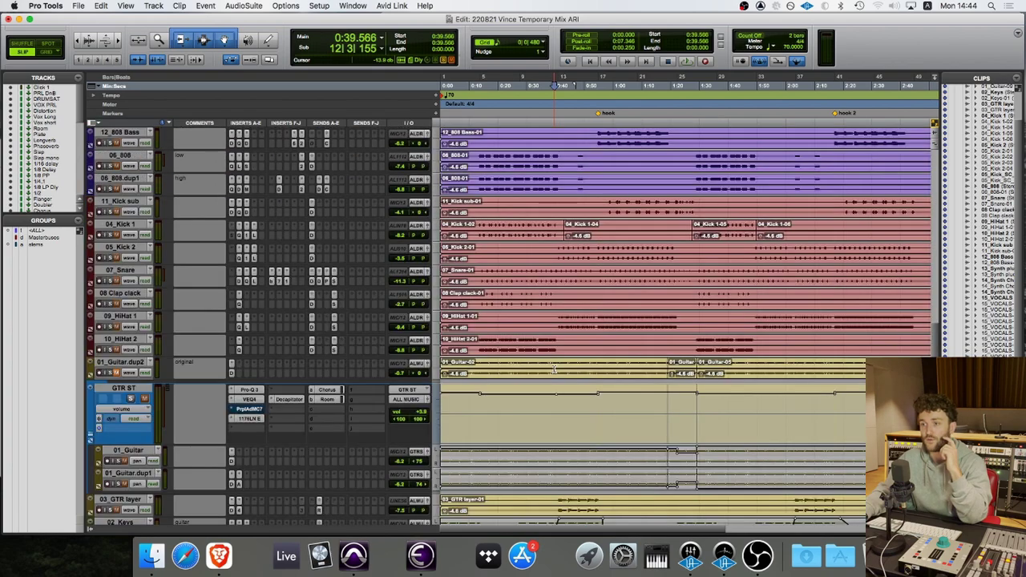
{"action": "scroll", "coordinate": [554, 369], "scroll_direction": "up", "scroll_amount": 10}
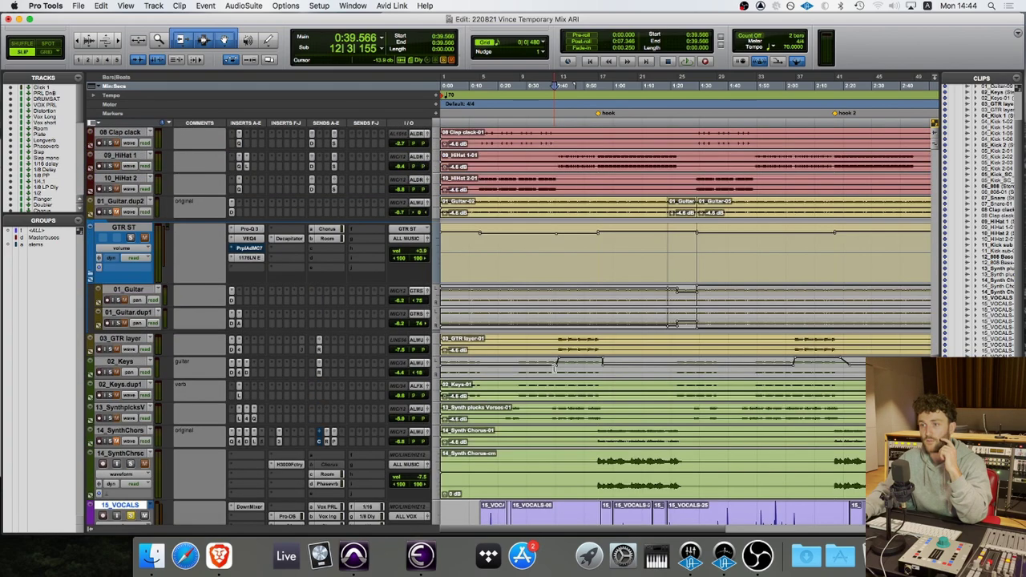
{"action": "left_click", "coordinate": [555, 342]}
{"action": "scroll", "coordinate": [557, 349], "scroll_direction": "up", "scroll_amount": 10}
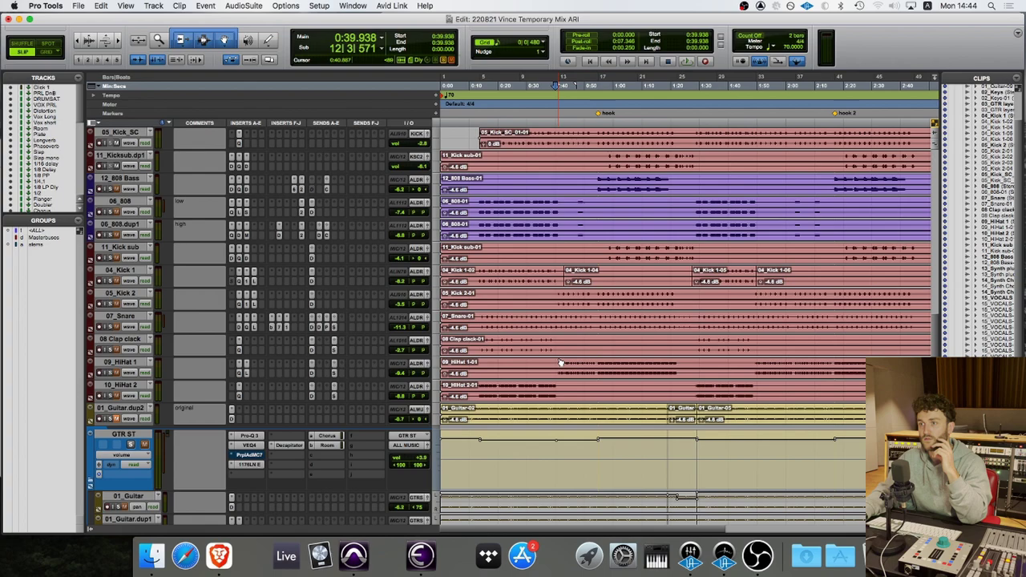
{"action": "scroll", "coordinate": [561, 363], "scroll_direction": "down", "scroll_amount": 10}
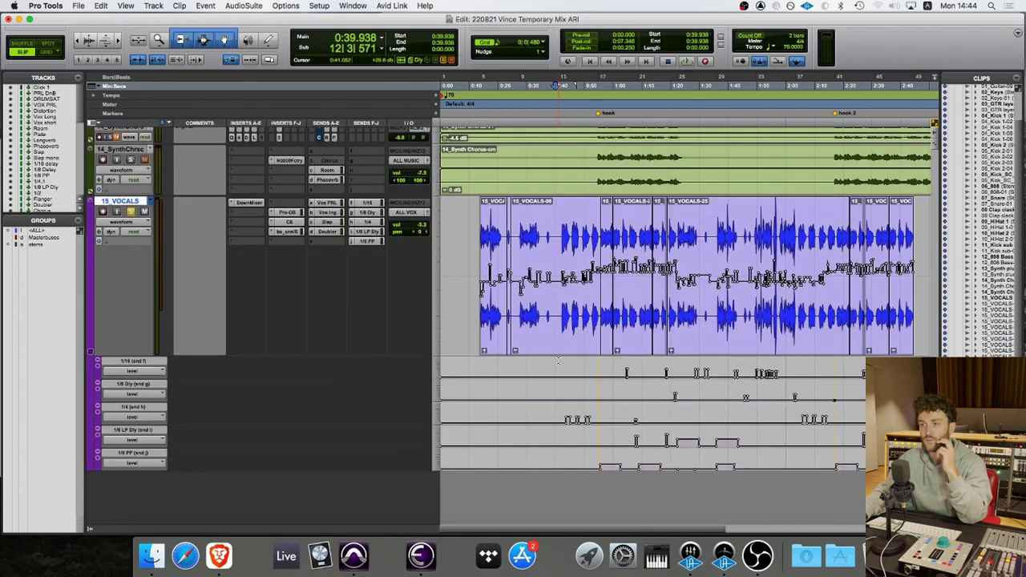
{"action": "key", "text": "super+bracketright"}
{"action": "key", "text": "super+bracketright"}
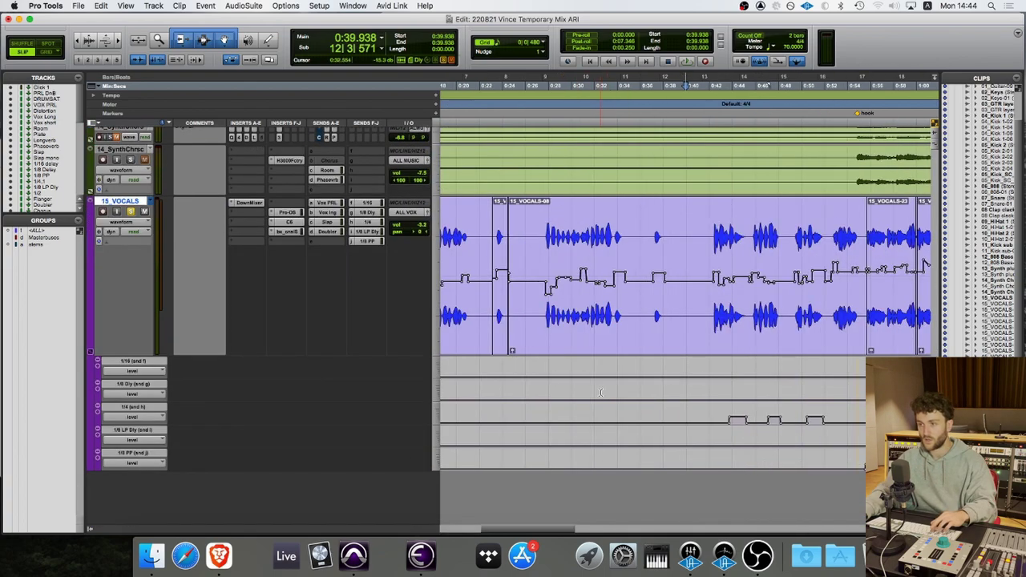
{"action": "left_click", "coordinate": [719, 410]}
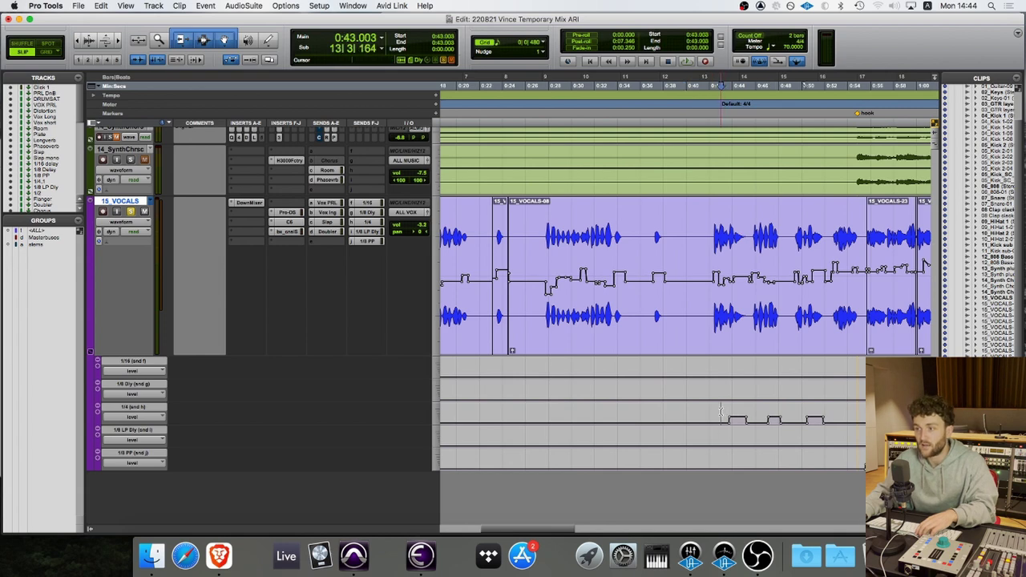
{"action": "left_click", "coordinate": [713, 413]}
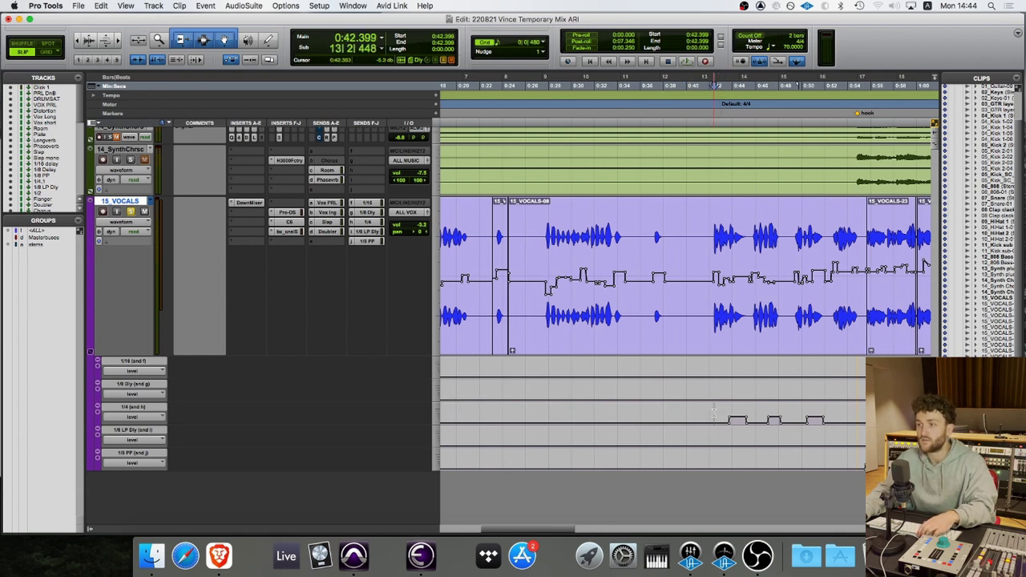
{"action": "key", "text": "space"}
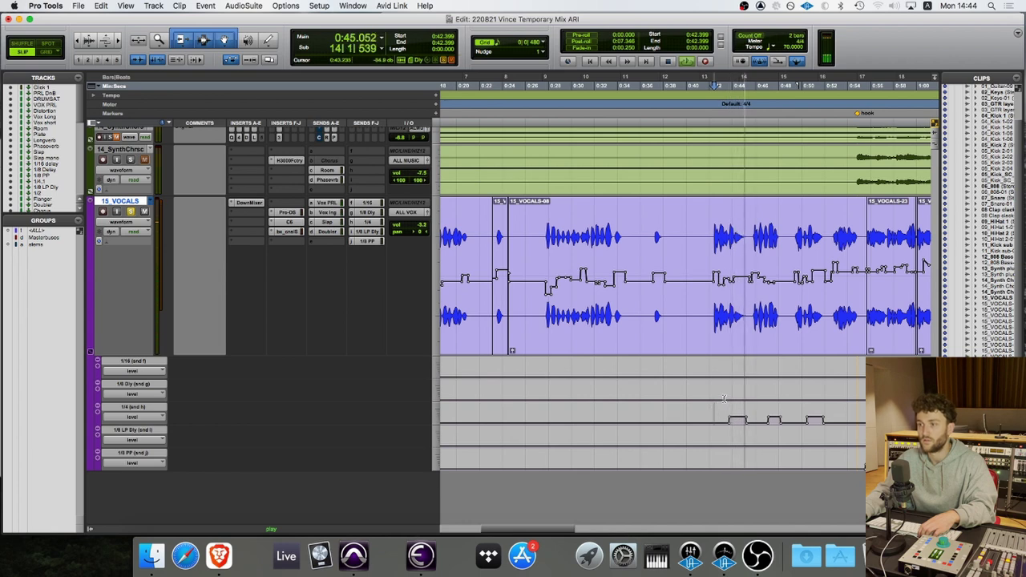
{"action": "key", "text": "space"}
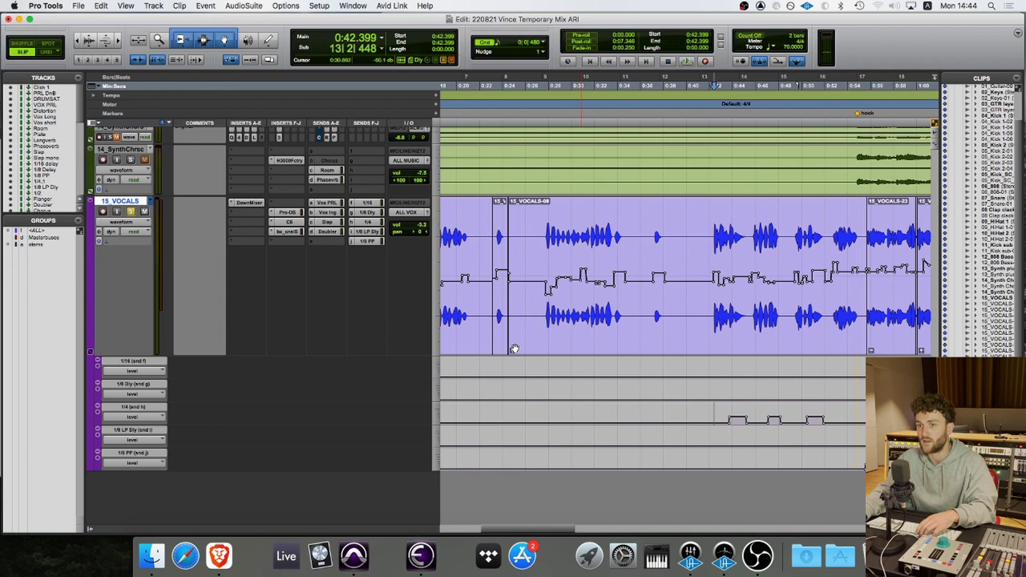
{"action": "scroll", "coordinate": [136, 232], "scroll_direction": "right", "scroll_amount": 2}
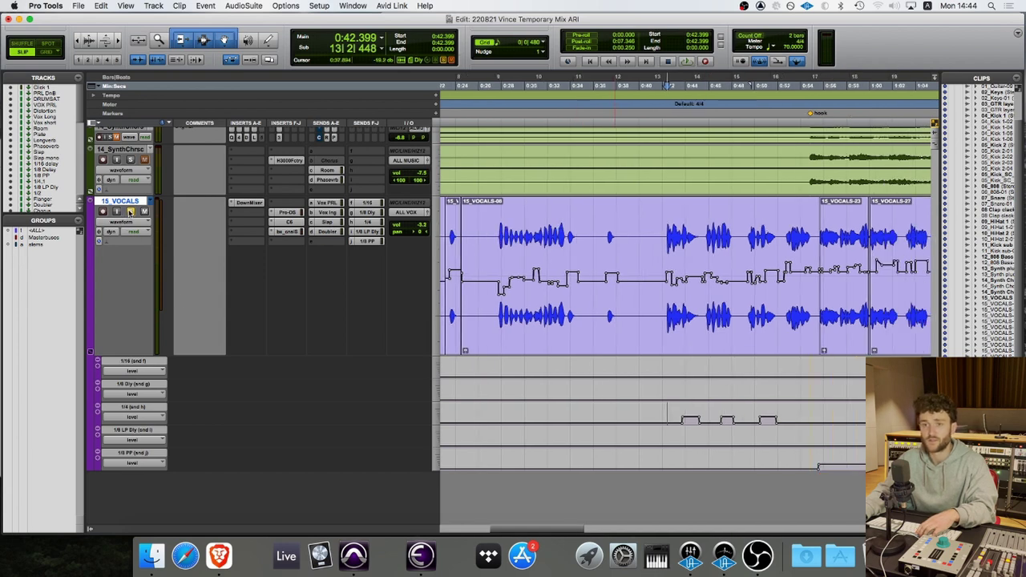
{"action": "left_click", "coordinate": [664, 410]}
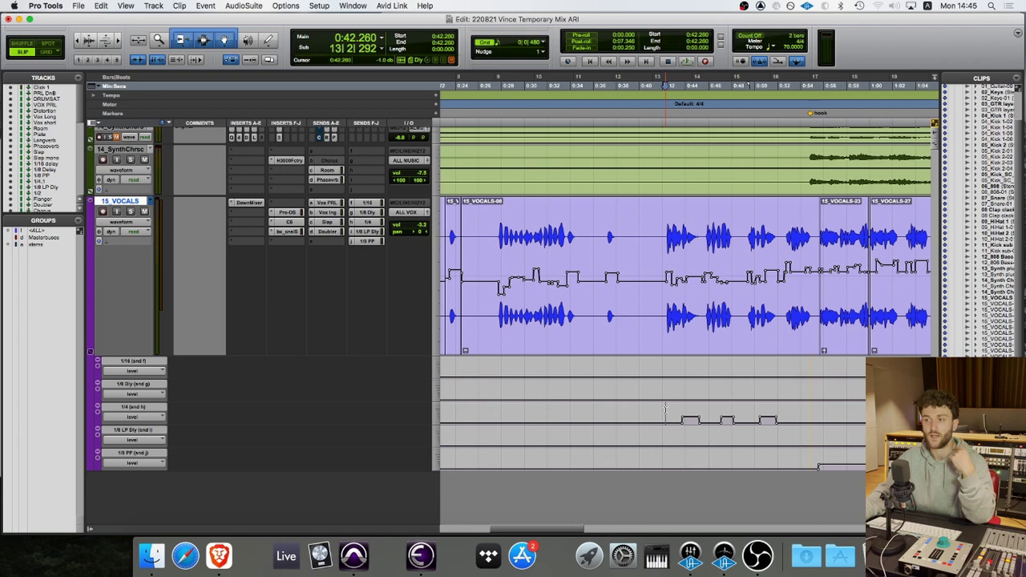
{"action": "left_click", "coordinate": [663, 412]}
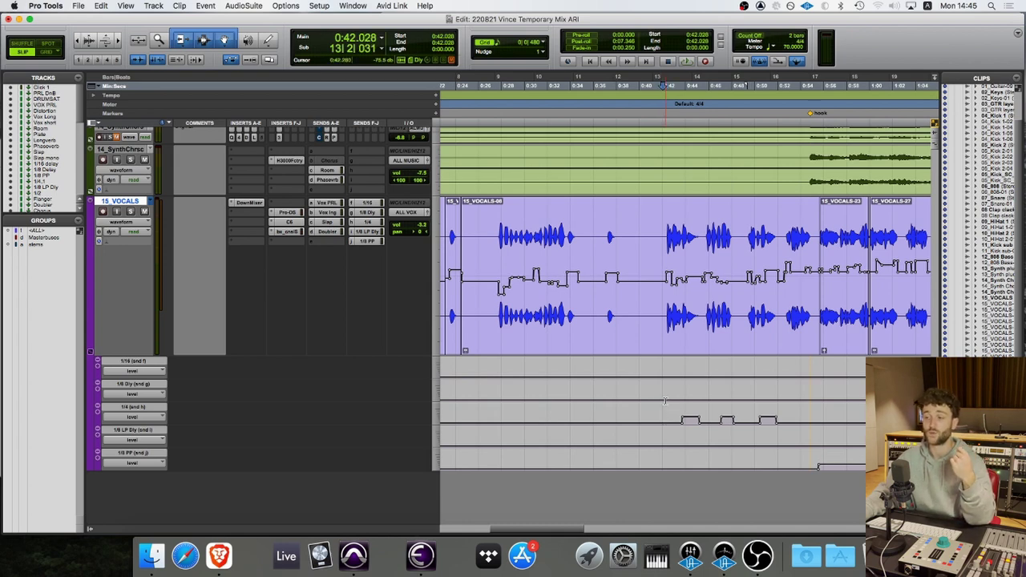
{"action": "key", "text": "space"}
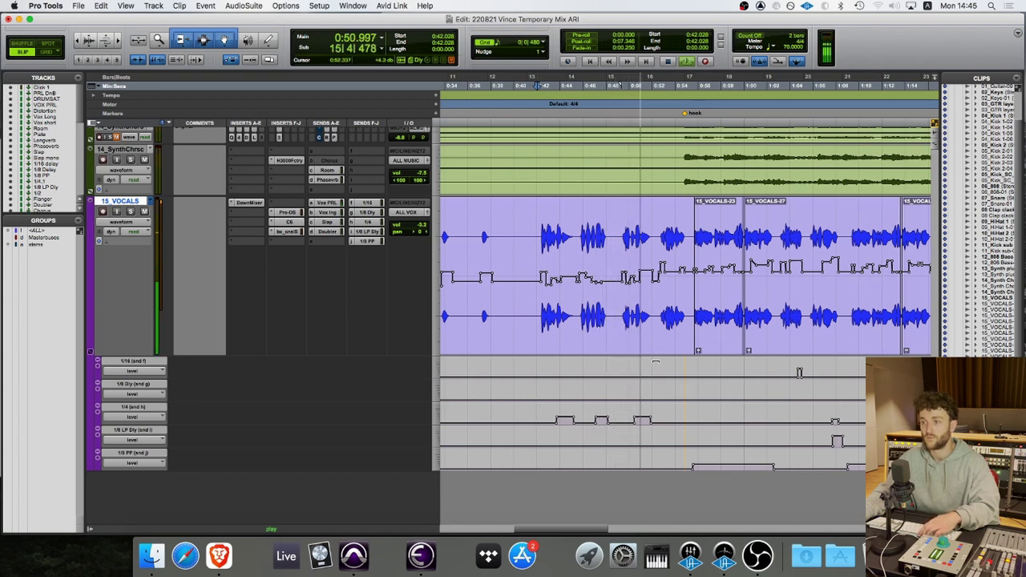
{"action": "key", "text": "space"}
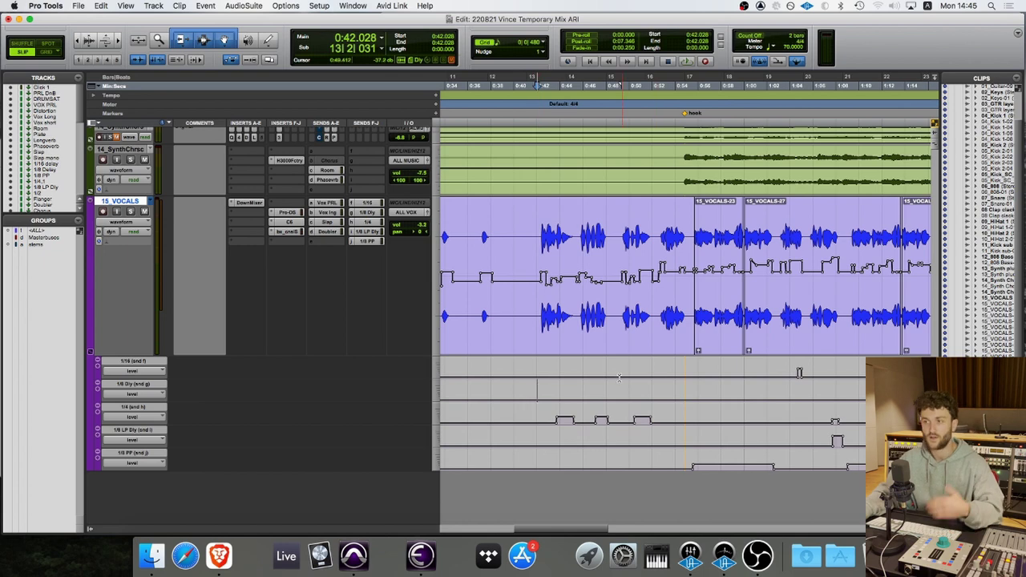
Set the playback start at the hook, 0:54.938, and play it back
{"action": "scroll", "coordinate": [622, 366], "scroll_direction": "right", "scroll_amount": 3}
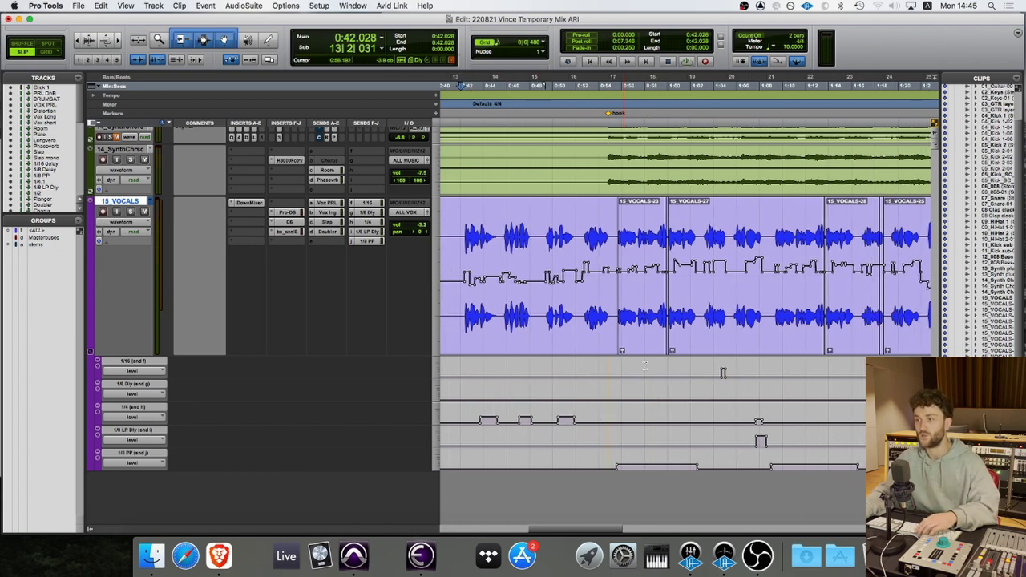
{"action": "left_click", "coordinate": [606, 368]}
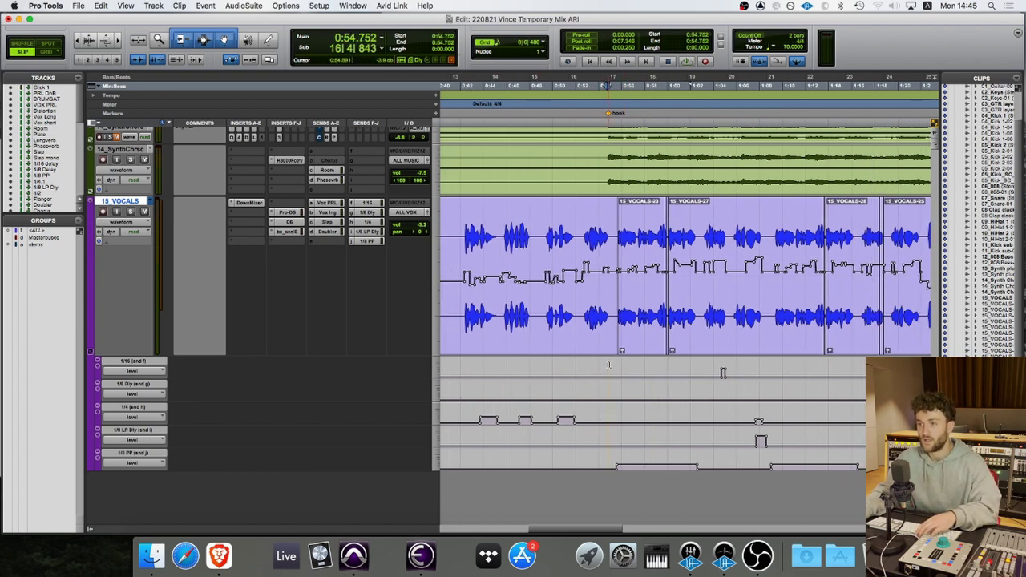
{"action": "left_click", "coordinate": [616, 367]}
{"action": "scroll", "coordinate": [623, 368], "scroll_direction": "right", "scroll_amount": 1}
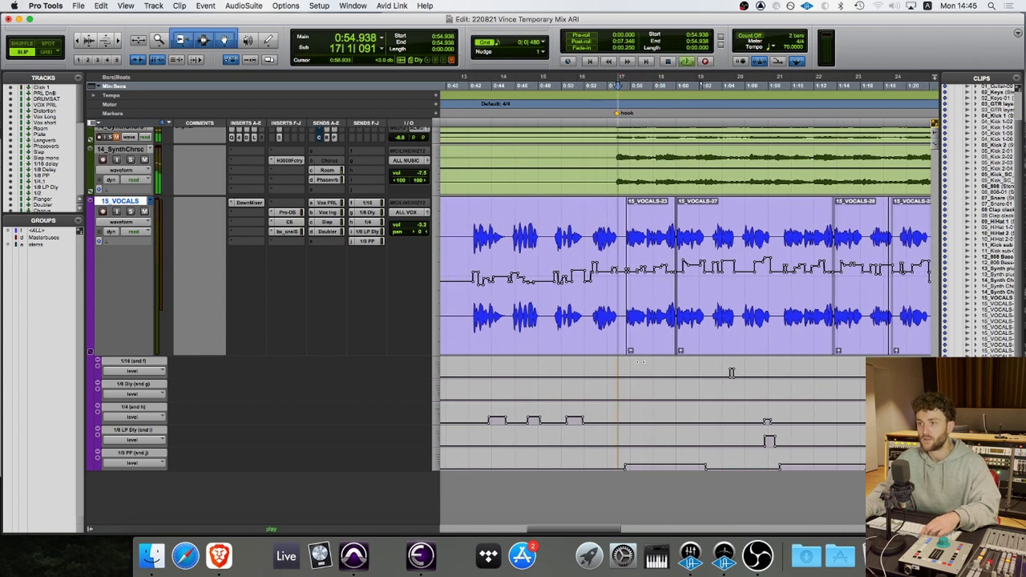
{"action": "scroll", "coordinate": [634, 367], "scroll_direction": "left", "scroll_amount": 1}
{"action": "key", "text": "space"}
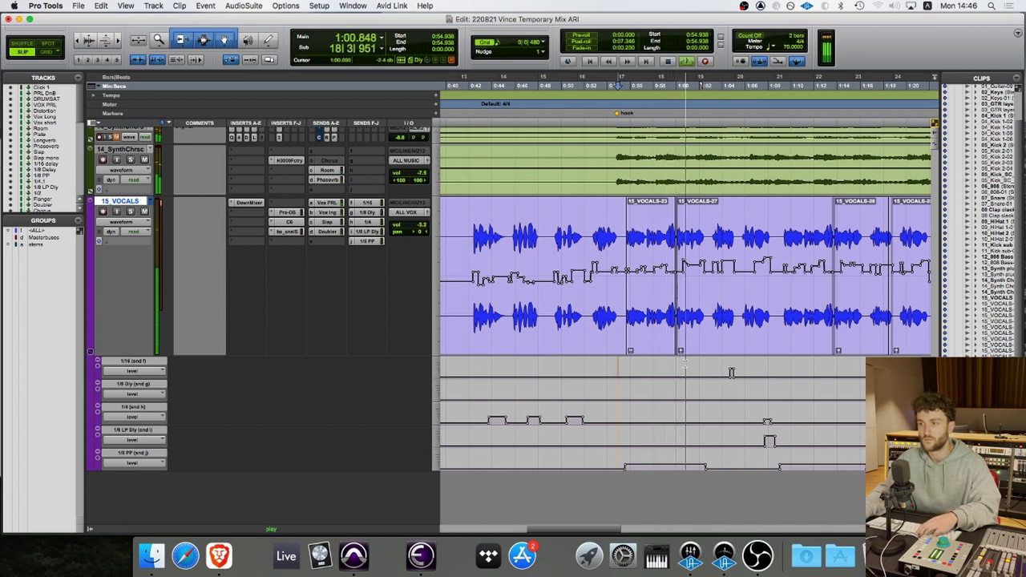
{"action": "key", "text": "space"}
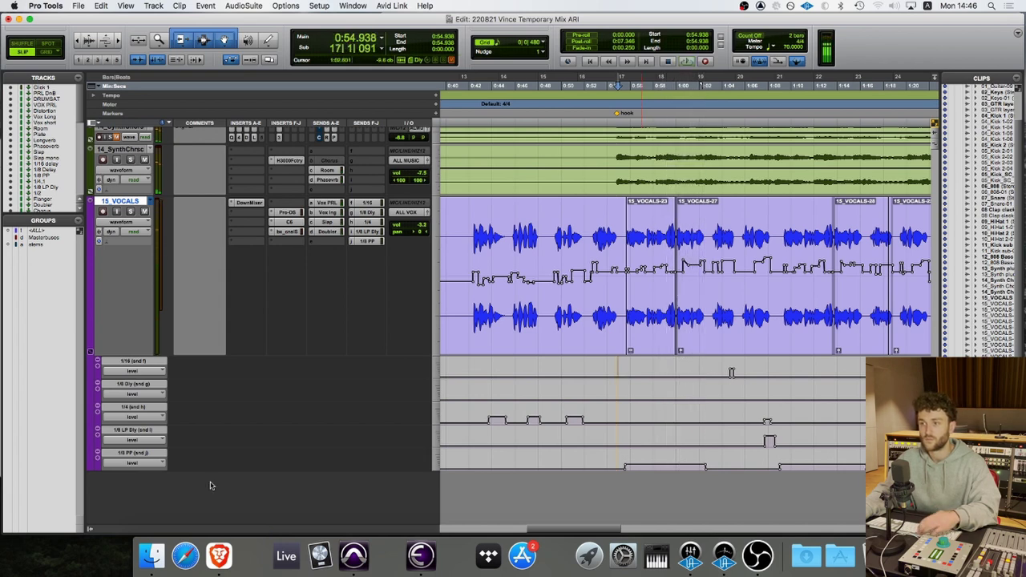
Solo 15_VOCALS, open the 1/8 PP send fader, and play the section
{"action": "left_click", "coordinate": [130, 211]}
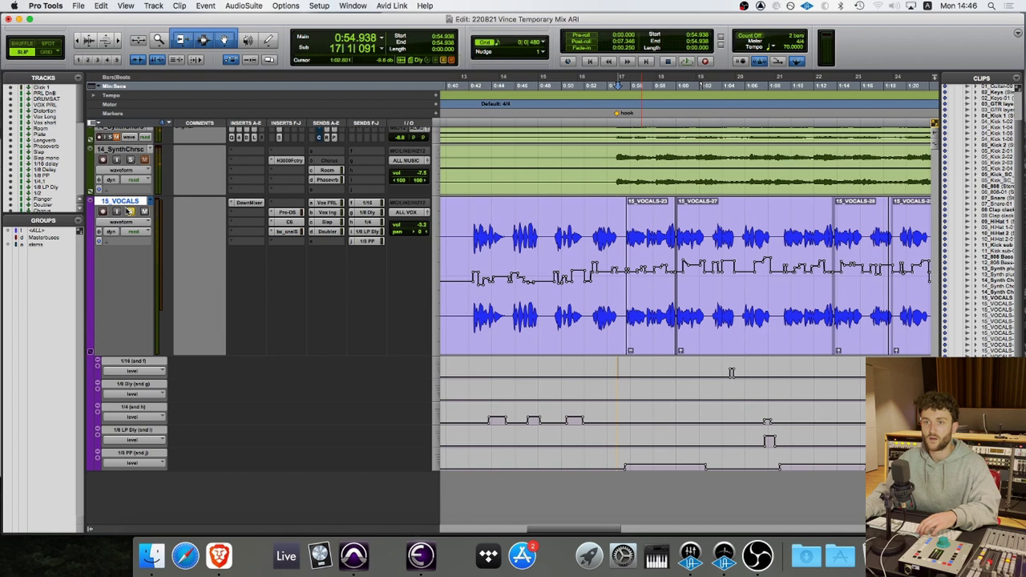
{"action": "left_click", "coordinate": [367, 241]}
{"action": "key", "text": "space"}
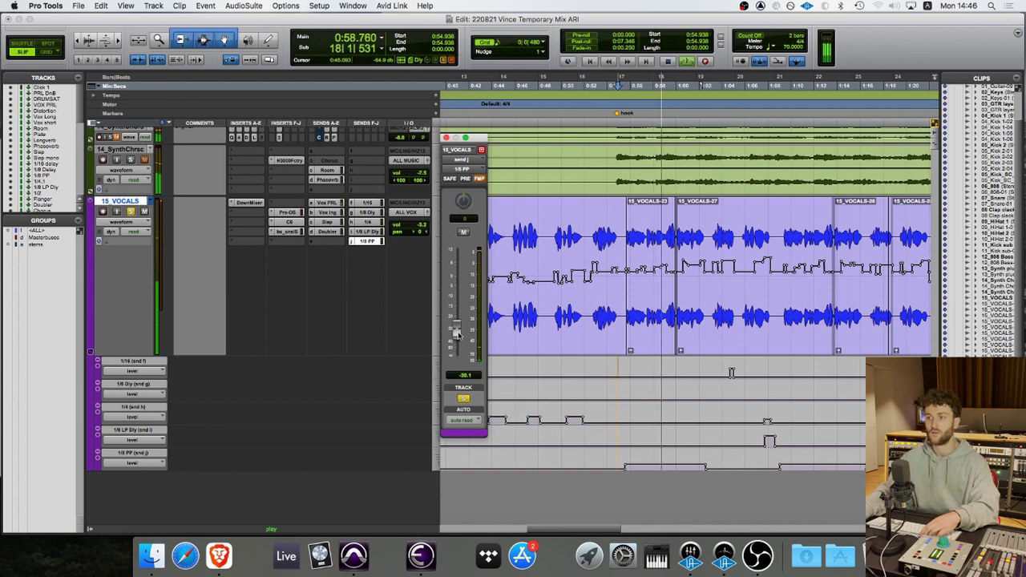
Play from 0:55.913 while pushing the ping-pong send level up slightly
{"action": "key", "text": "space"}
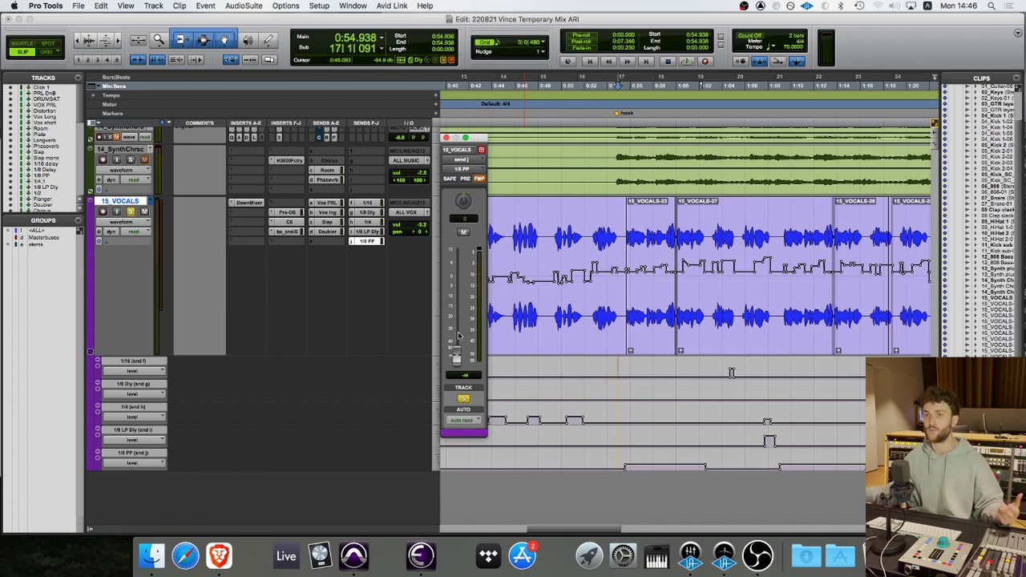
{"action": "left_click", "coordinate": [704, 368]}
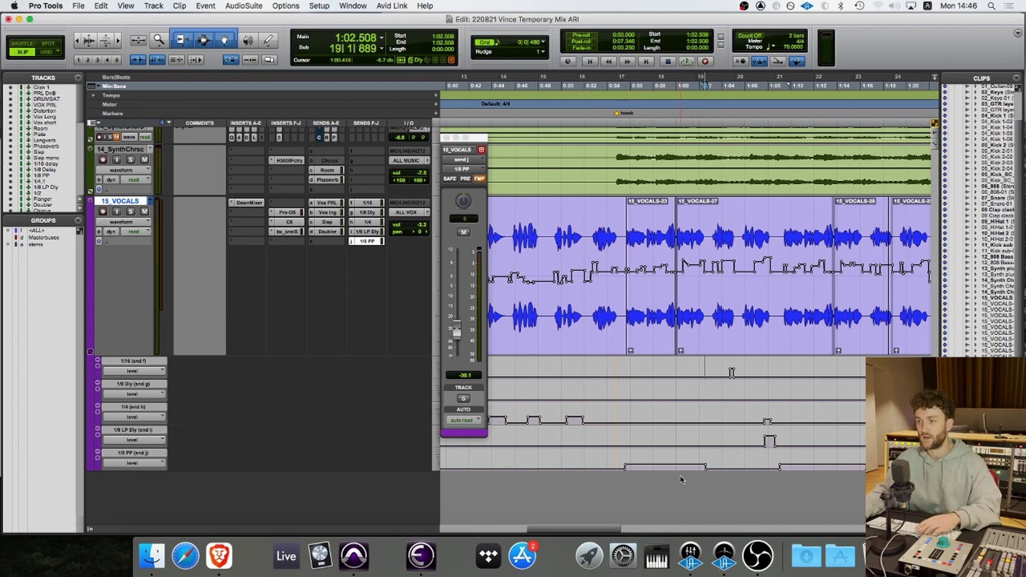
{"action": "left_click", "coordinate": [632, 450]}
{"action": "key", "text": "space"}
{"action": "left_click_drag", "start_coordinate": [666, 451], "coordinate": [672, 455]}
{"action": "key", "text": "space"}
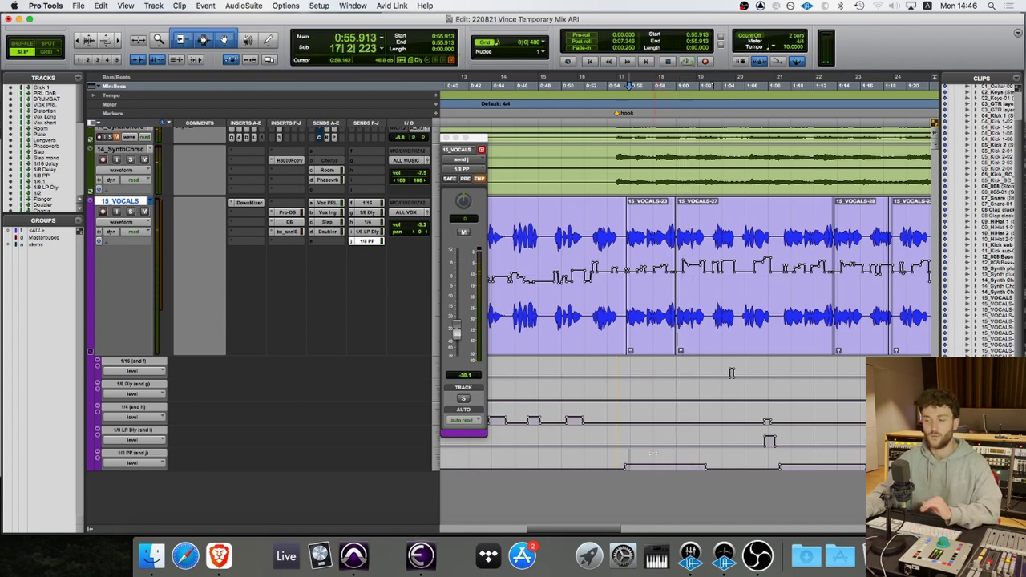
Compare the section with the 1/8 PP send muted and then unmuted
{"action": "key", "text": "space"}
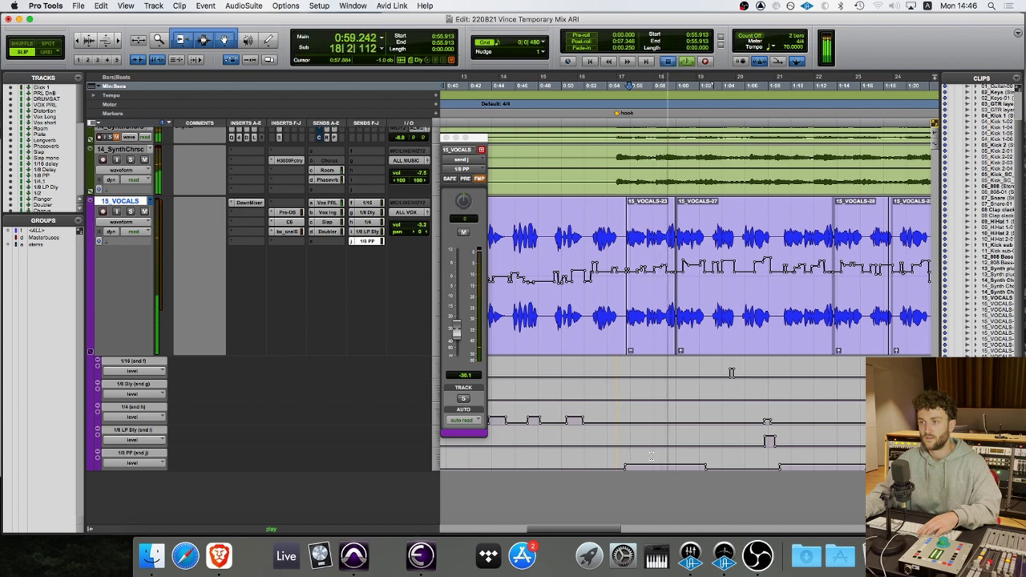
{"action": "key", "text": "space"}
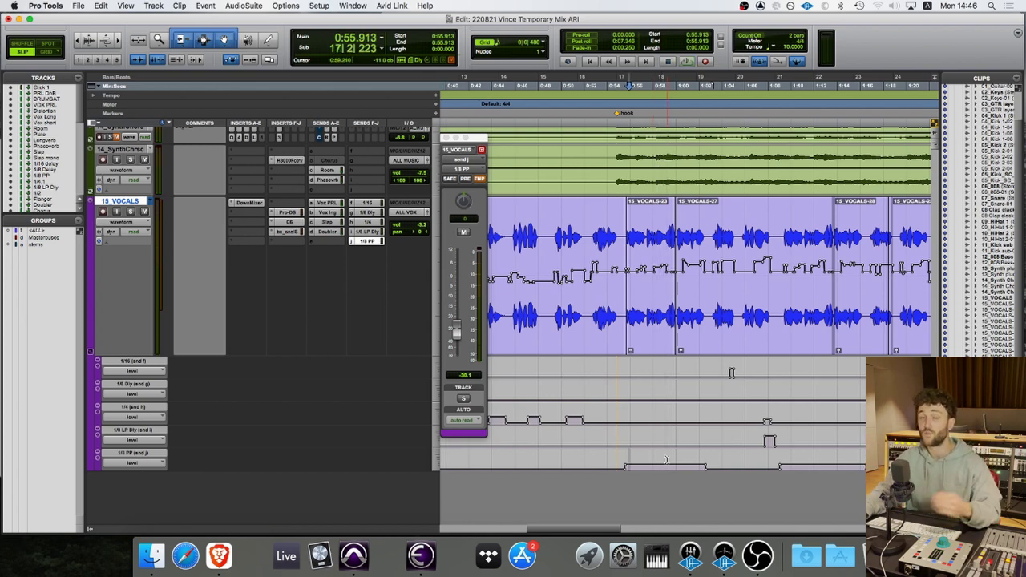
{"action": "key", "text": "space"}
{"action": "left_click", "coordinate": [463, 232]}
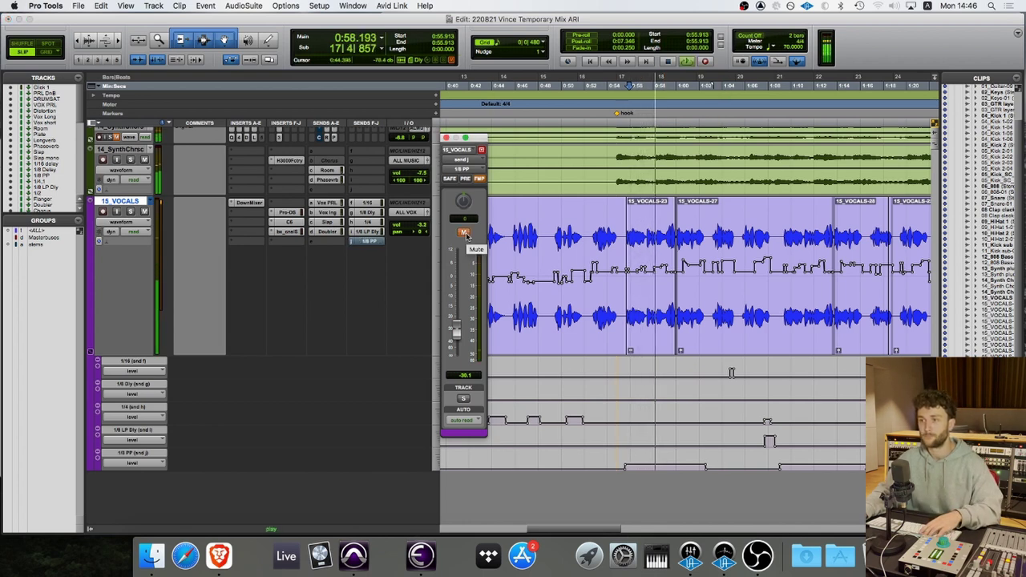
{"action": "left_click", "coordinate": [463, 232]}
{"action": "key", "text": "space"}
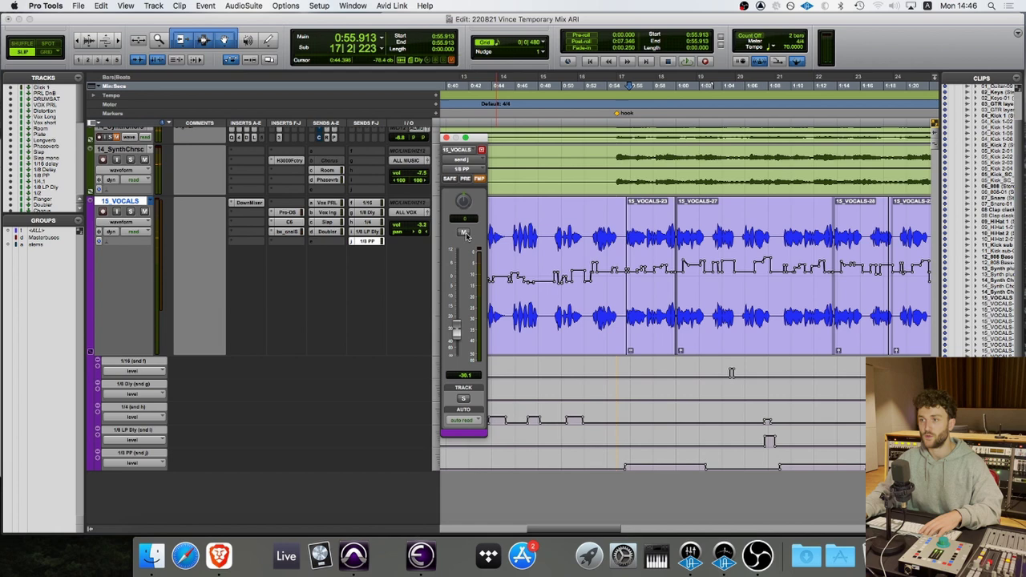
{"action": "key", "text": "space"}
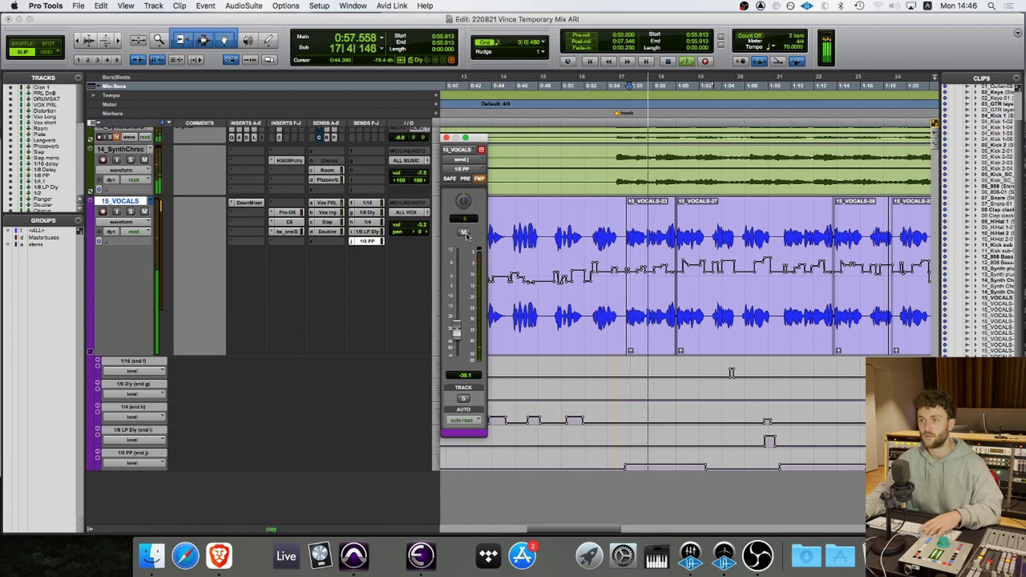
{"action": "key", "text": "space"}
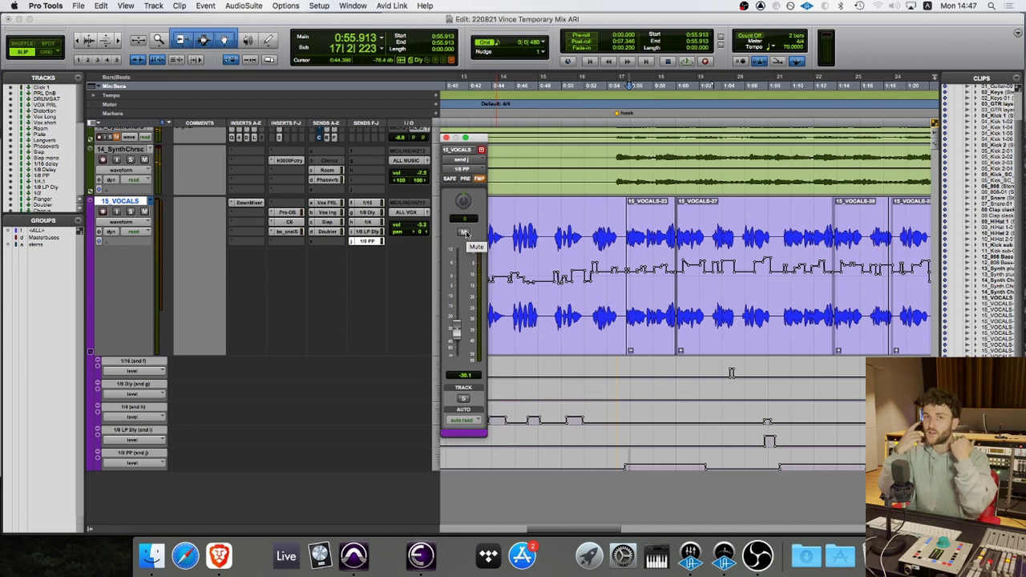
Zoom in on the 15_VOCALS-27 clip and set the playback start to 1:03.169
{"action": "scroll", "coordinate": [647, 297], "scroll_direction": "right", "scroll_amount": 3}
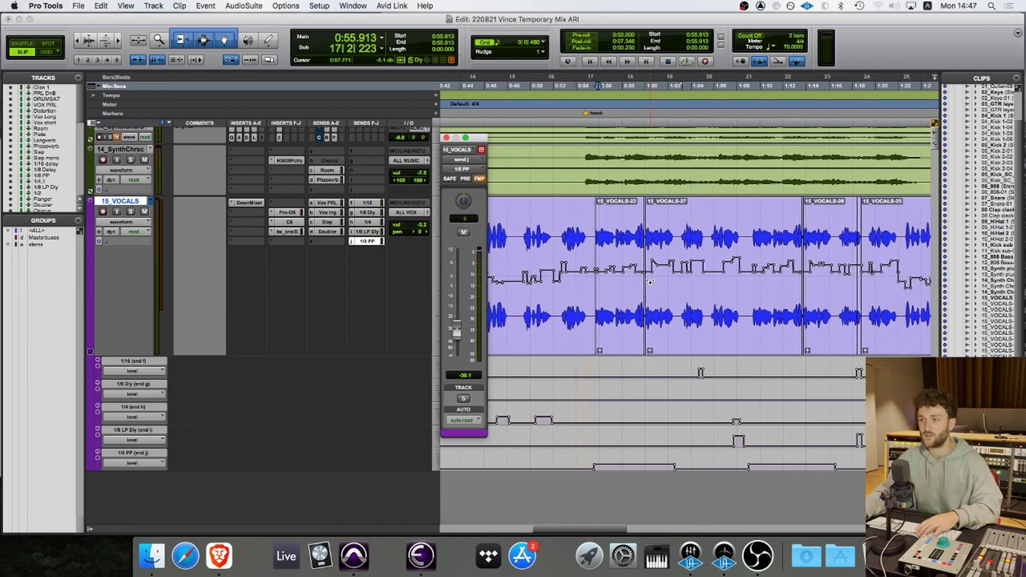
{"action": "left_click", "coordinate": [682, 228]}
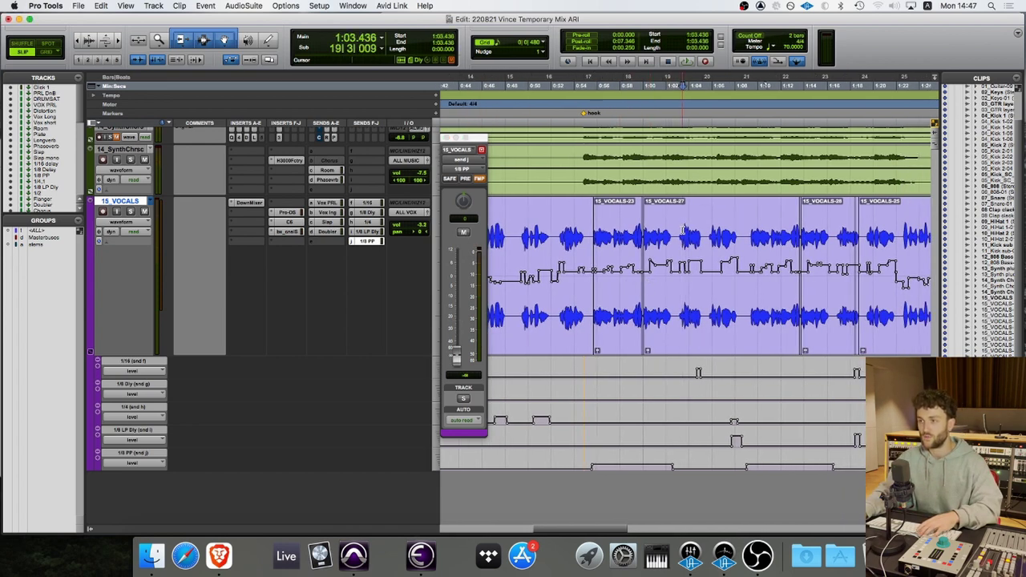
{"action": "key", "text": "t"}
{"action": "key", "text": "r"}
{"action": "key", "text": "r"}
{"action": "key", "text": "r"}
{"action": "key", "text": "r"}
{"action": "key", "text": "r"}
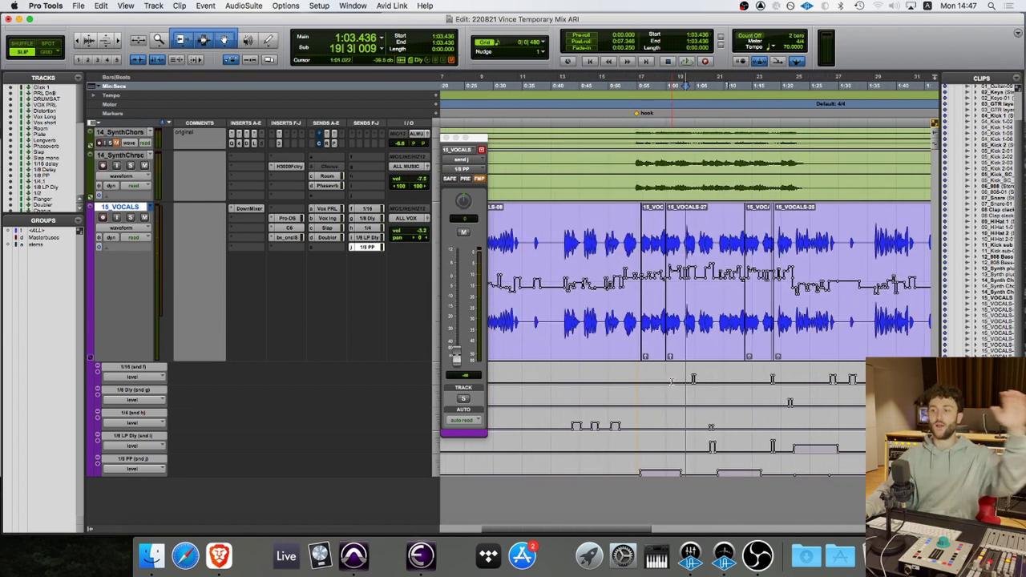
{"action": "scroll", "coordinate": [719, 383], "scroll_direction": "right", "scroll_amount": 4}
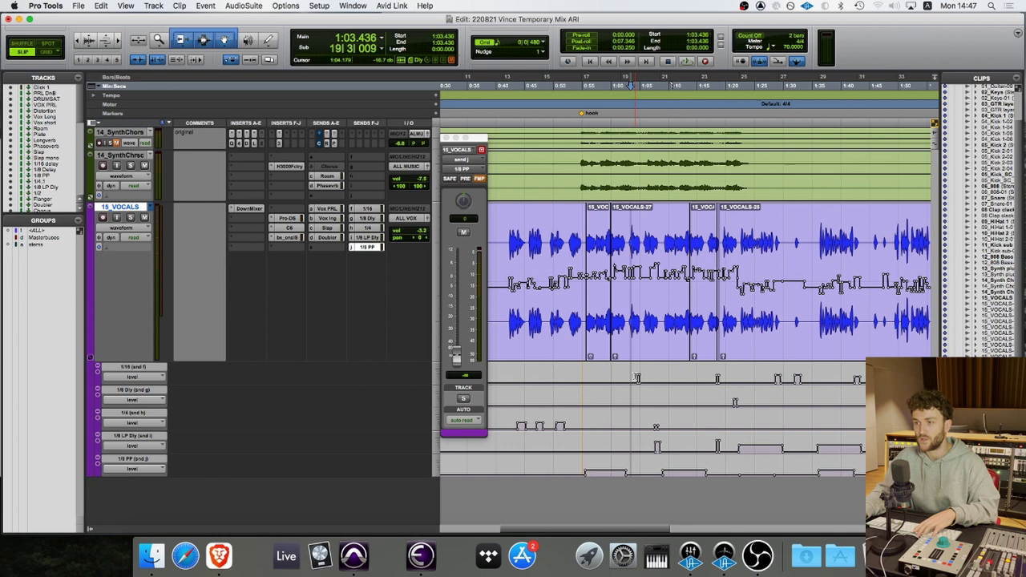
{"action": "left_click", "coordinate": [638, 377]}
{"action": "scroll", "coordinate": [622, 391], "scroll_direction": "down", "scroll_amount": 1}
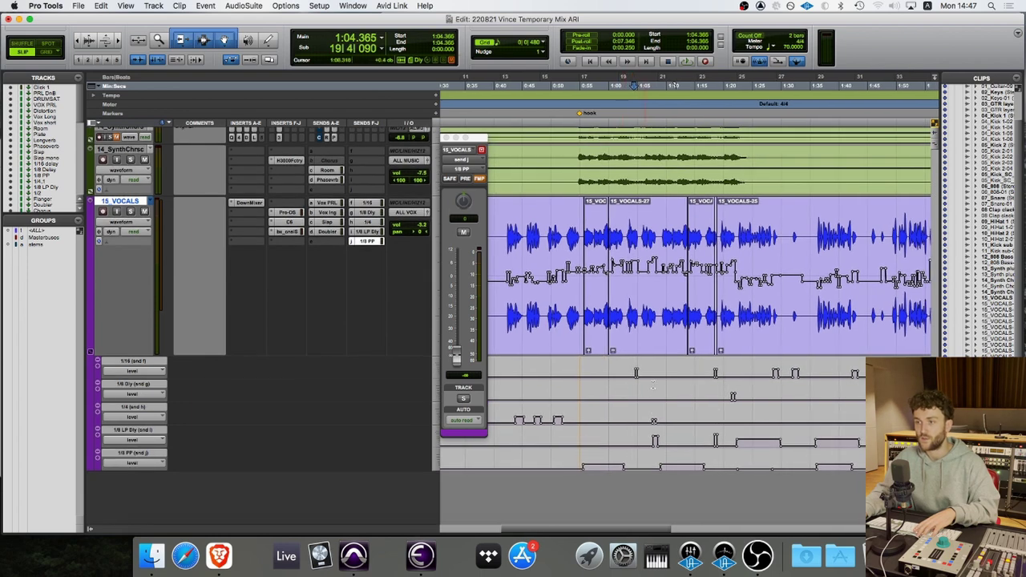
{"action": "key", "text": "super+bracketright"}
{"action": "key", "text": "super+bracketright"}
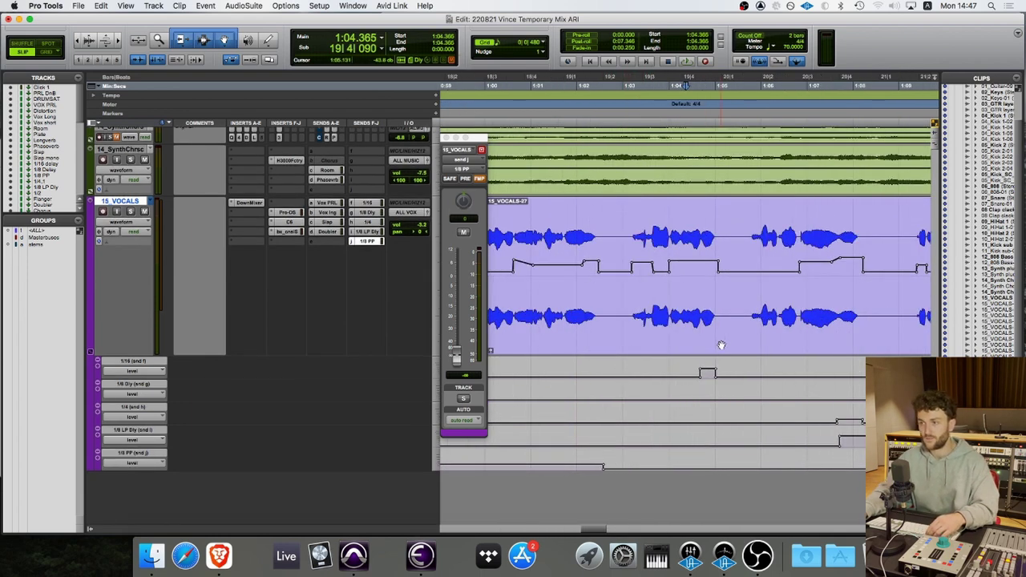
{"action": "key", "text": "space"}
{"action": "key", "text": "space"}
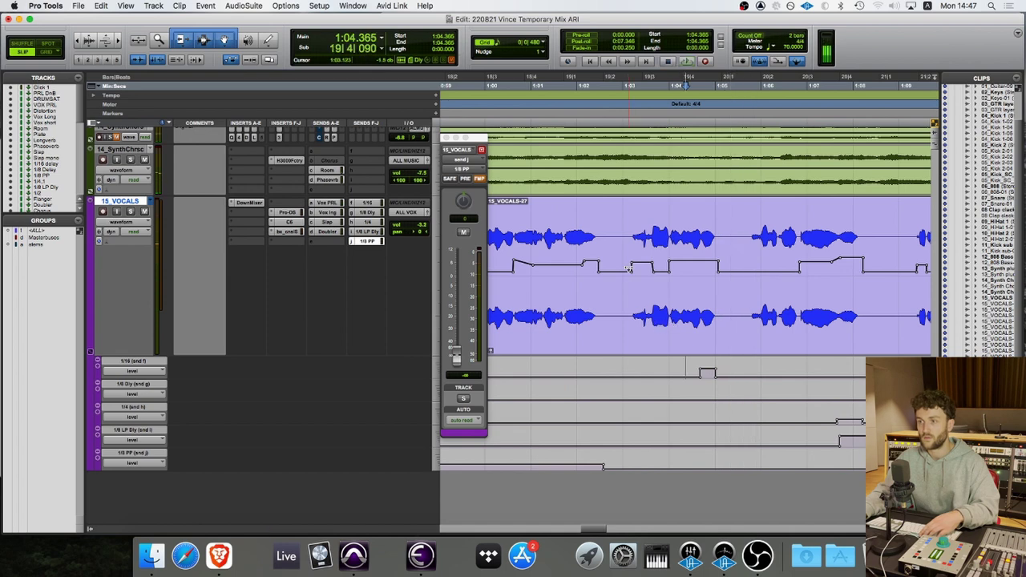
{"action": "left_click", "coordinate": [631, 242]}
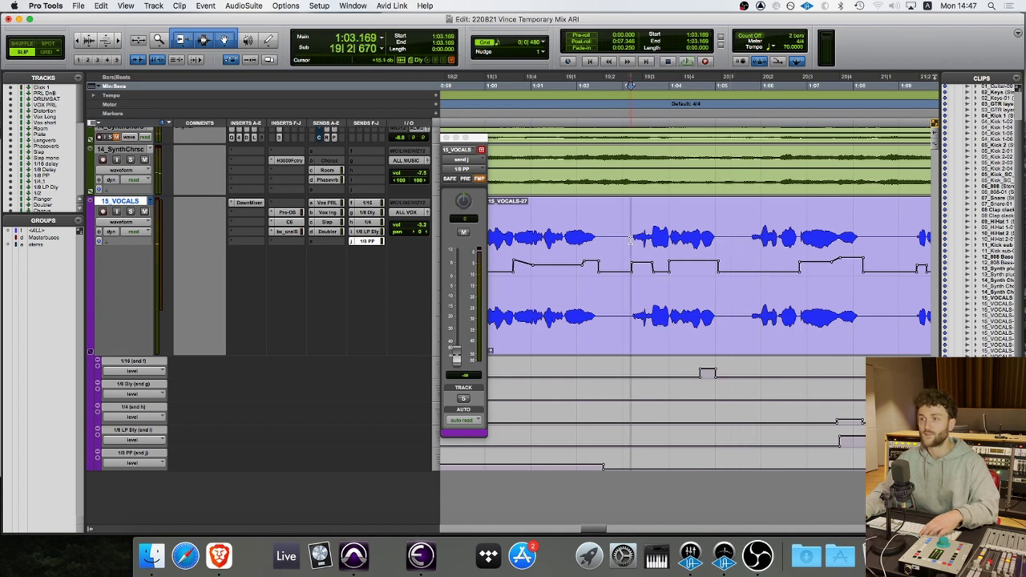
{"action": "left_click", "coordinate": [446, 138]}
{"action": "key", "text": "space"}
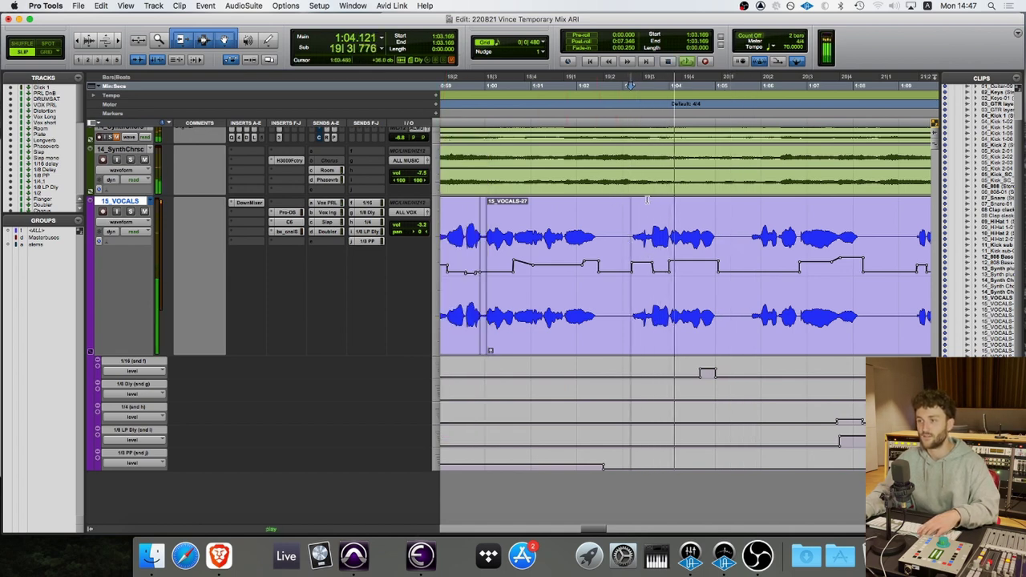
{"action": "key", "text": "space"}
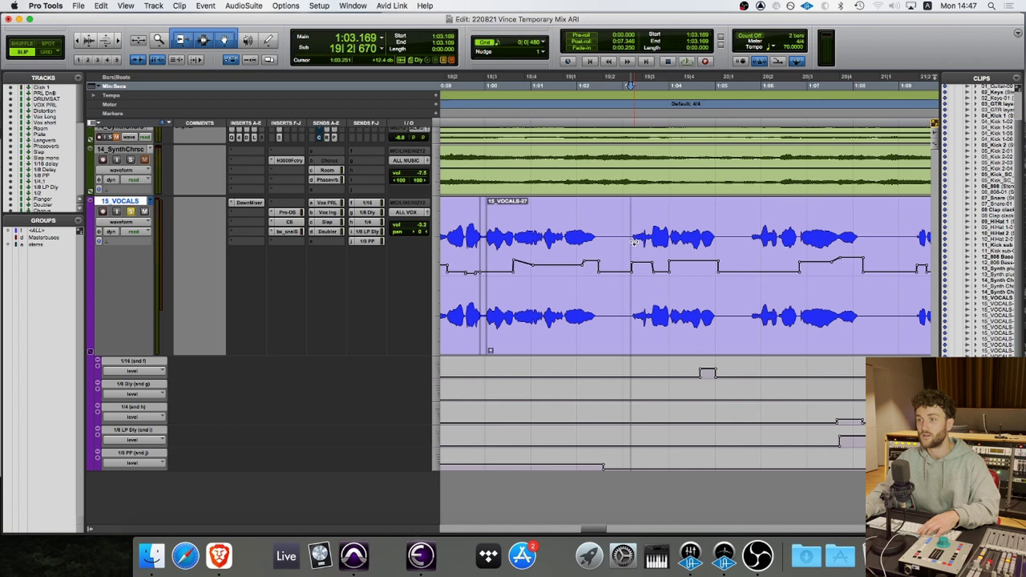
{"action": "key", "text": "space"}
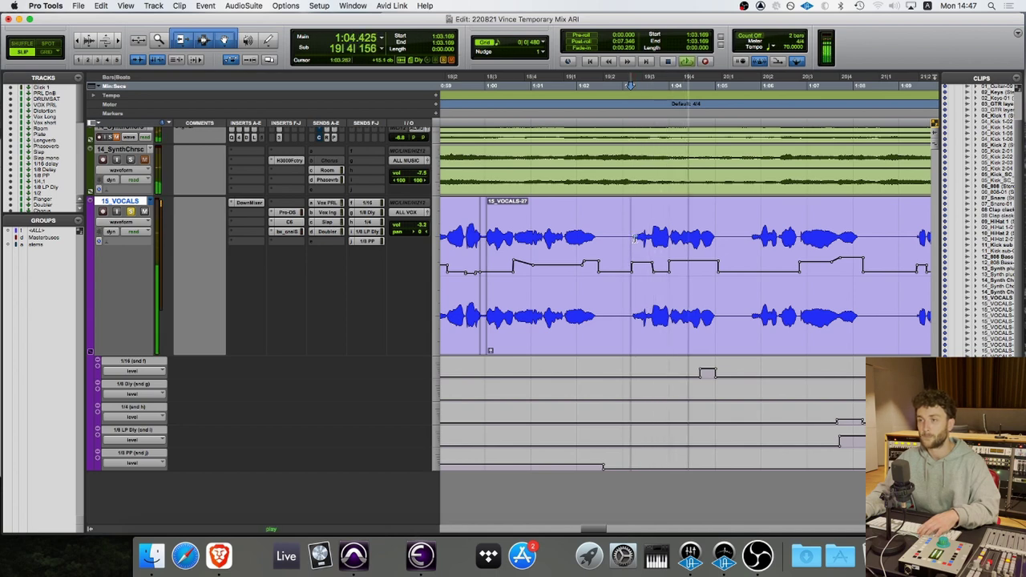
{"action": "key", "text": "space"}
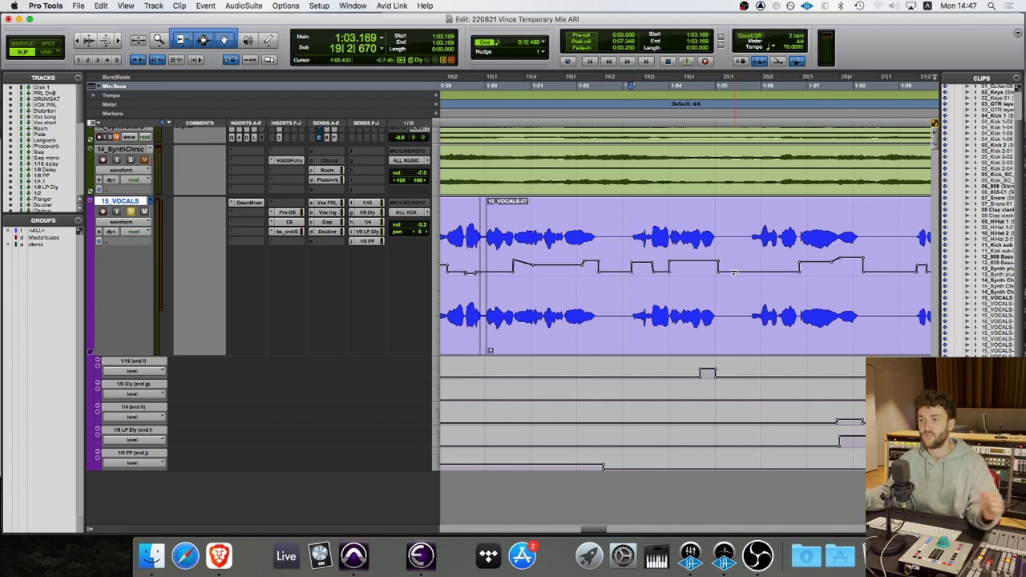
{"action": "key", "text": "super+bracketleft"}
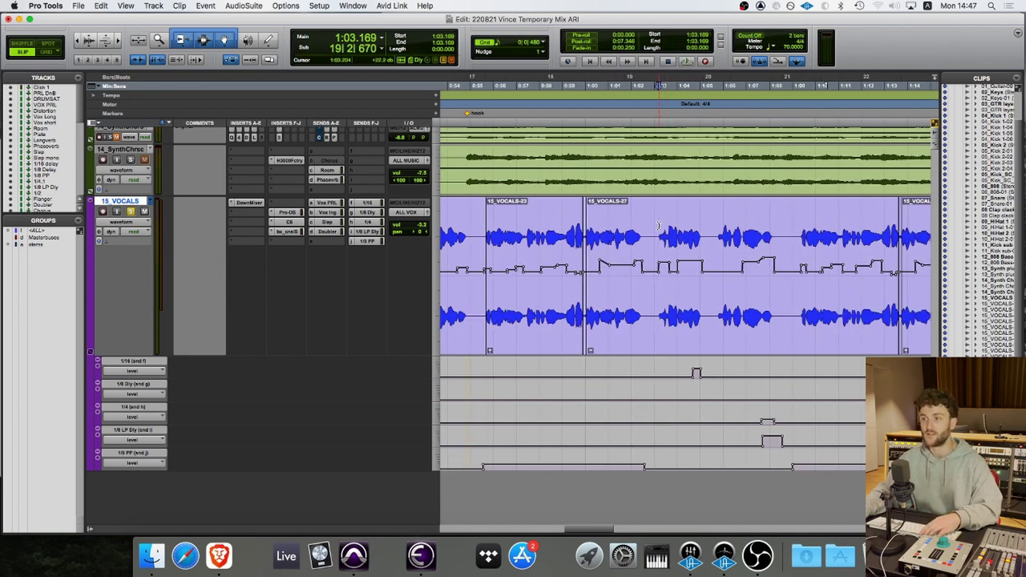
{"action": "key", "text": "space"}
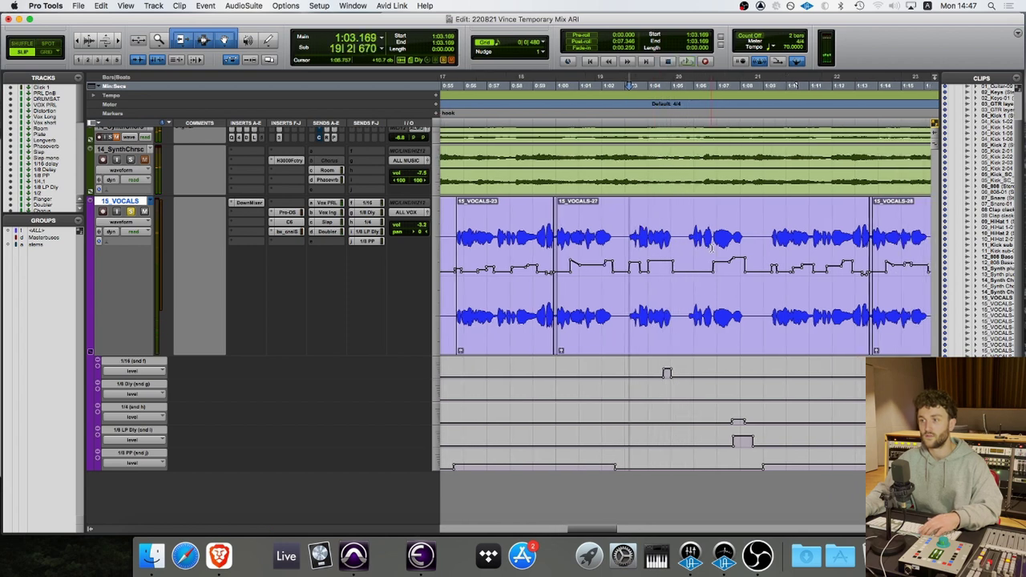
{"action": "key", "text": "space"}
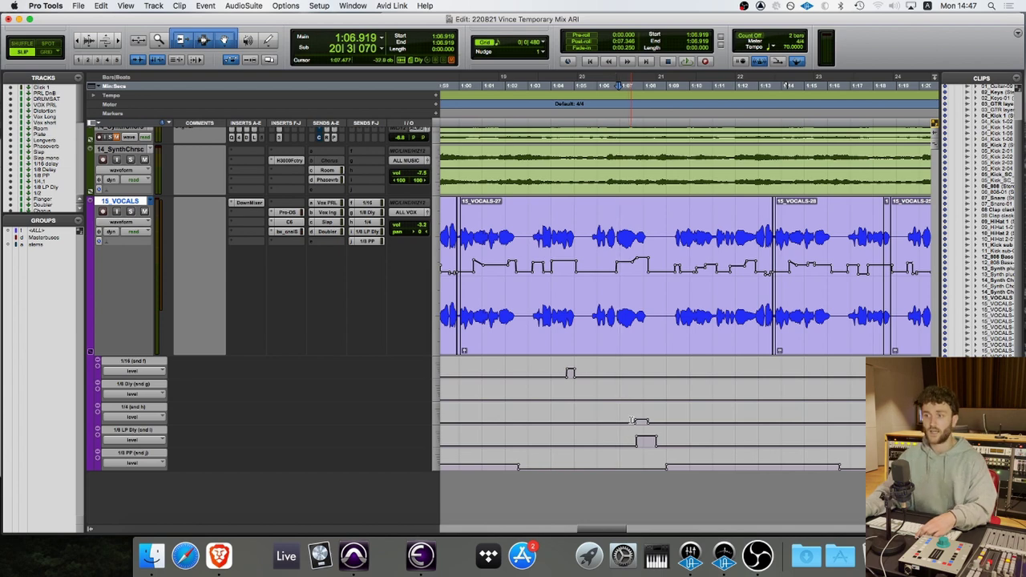
{"action": "key", "text": "space"}
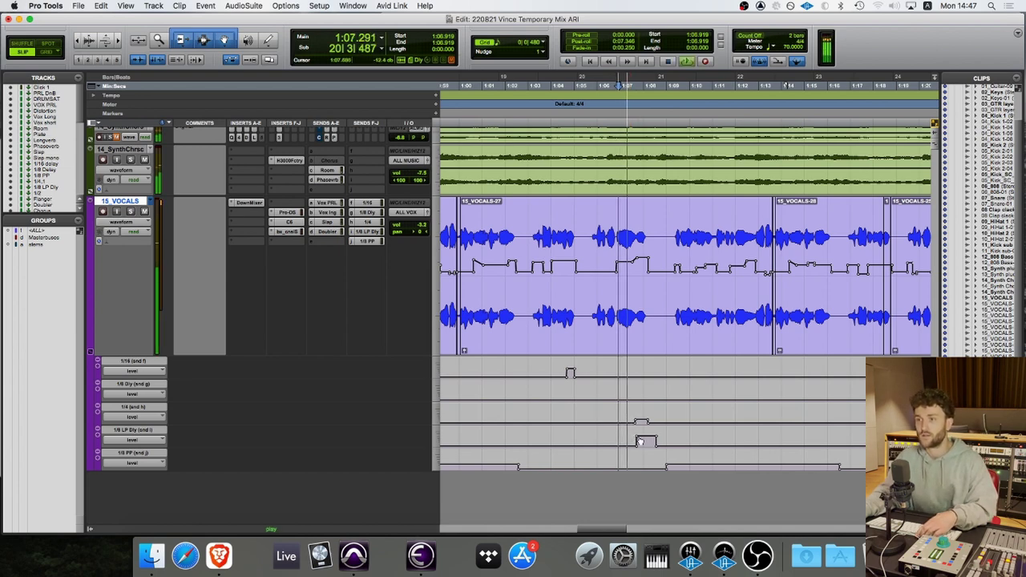
{"action": "key", "text": "space"}
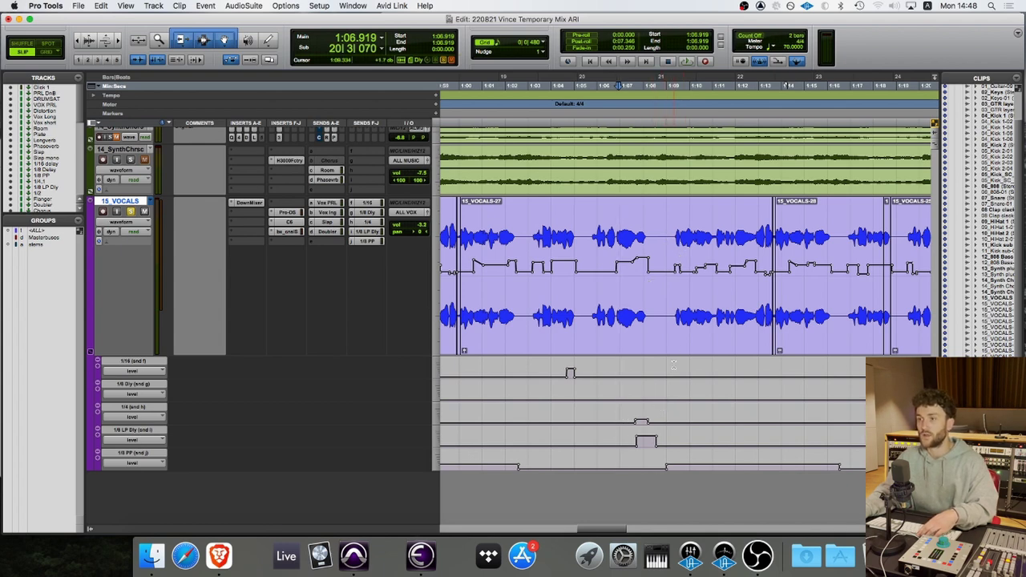
{"action": "key", "text": "space"}
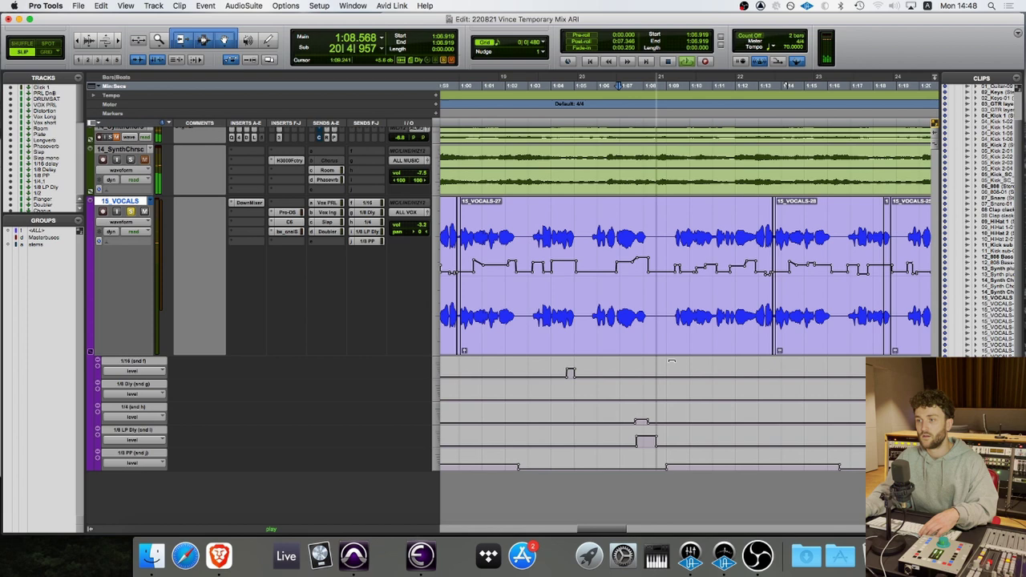
{"action": "key", "text": "space"}
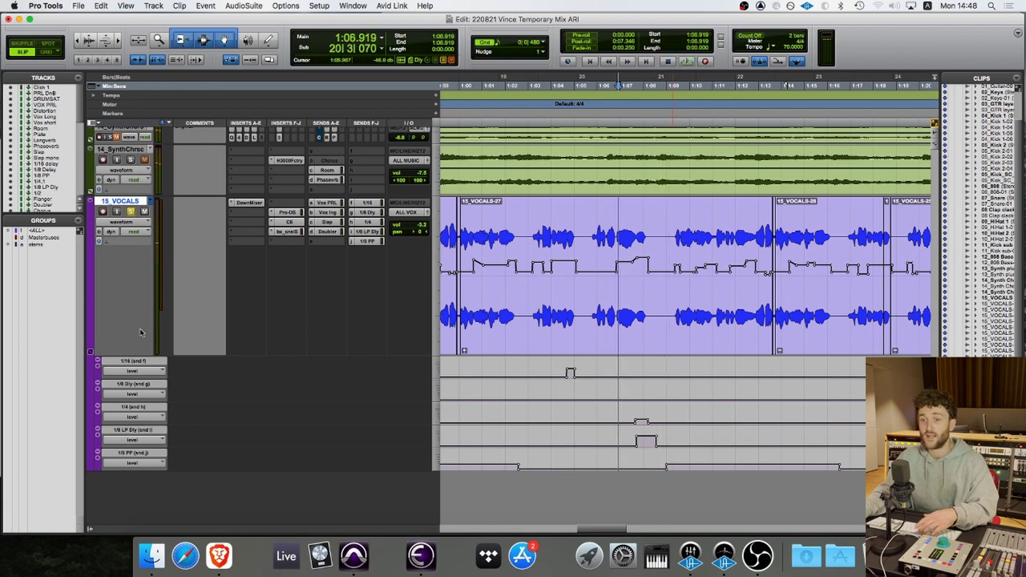
{"action": "left_click", "coordinate": [368, 232]}
{"action": "key", "text": "space"}
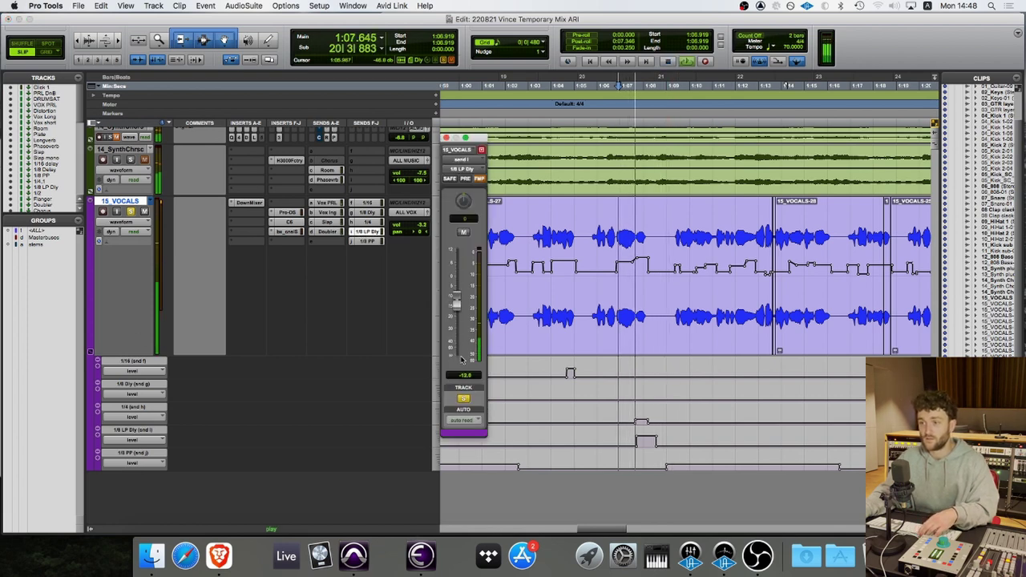
{"action": "key", "text": "space"}
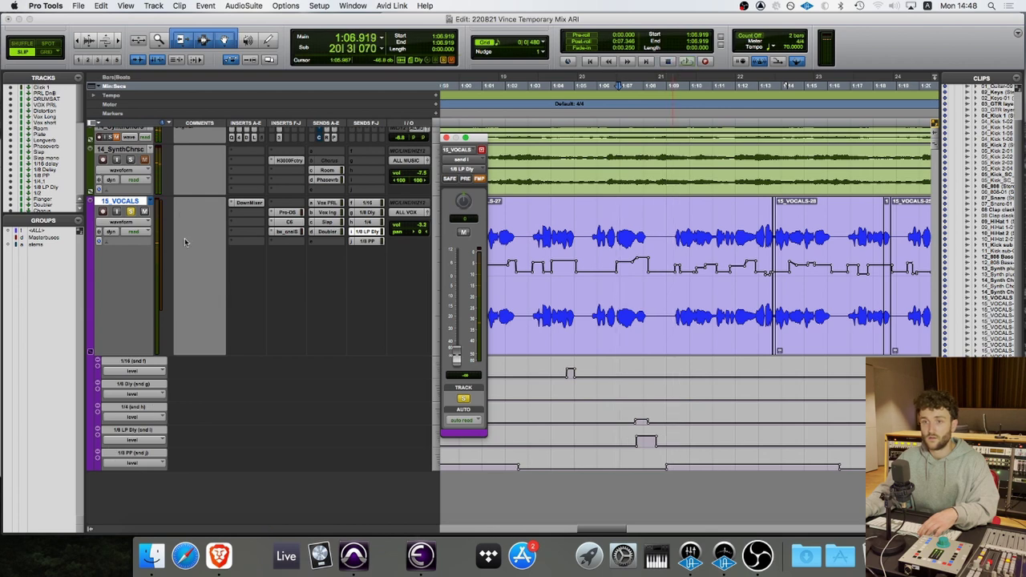
{"action": "left_click", "coordinate": [633, 398]}
{"action": "key", "text": "space"}
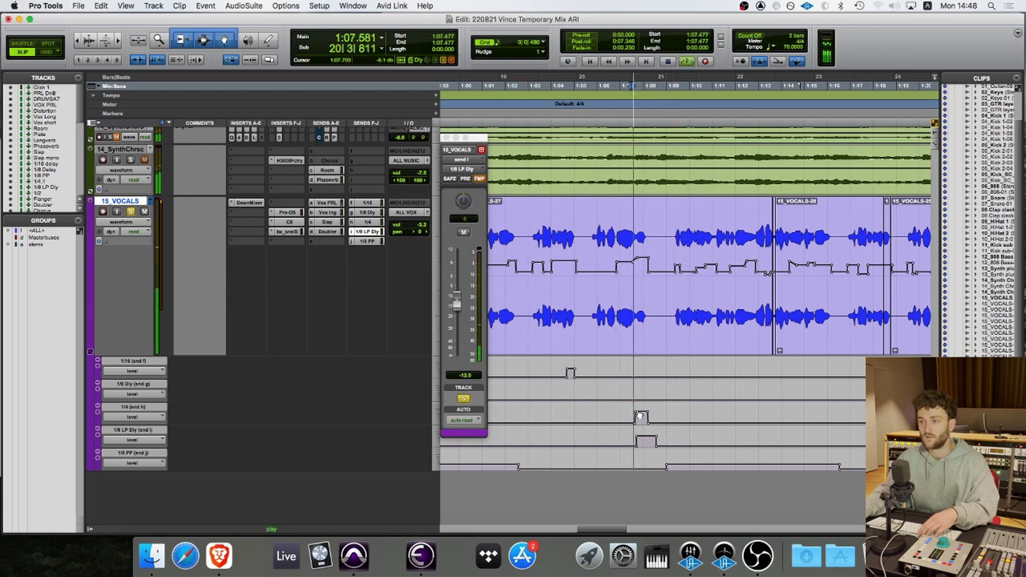
{"action": "key", "text": "space"}
{"action": "mouse_move", "coordinate": [641, 409]}
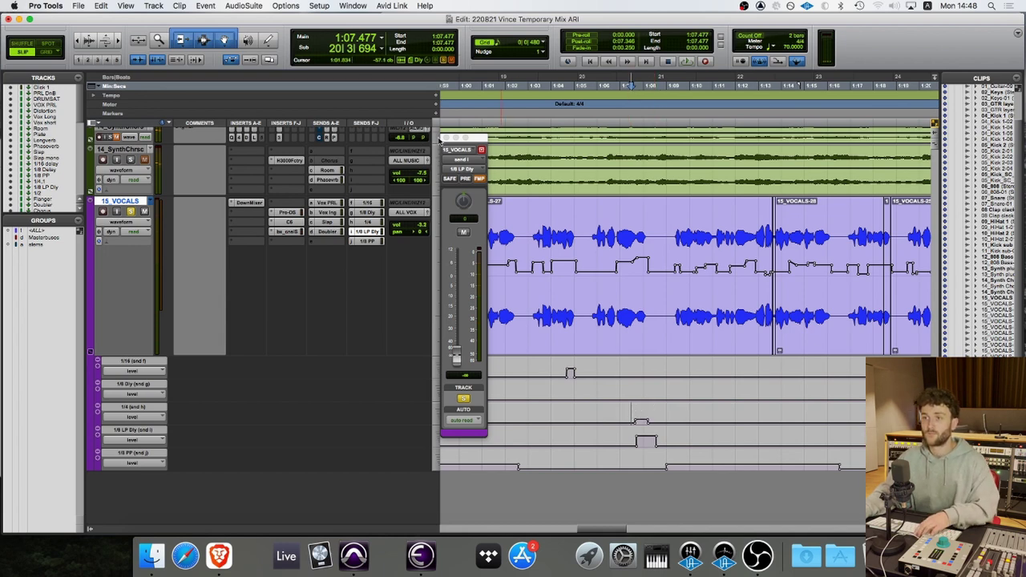
{"action": "left_click", "coordinate": [446, 138]}
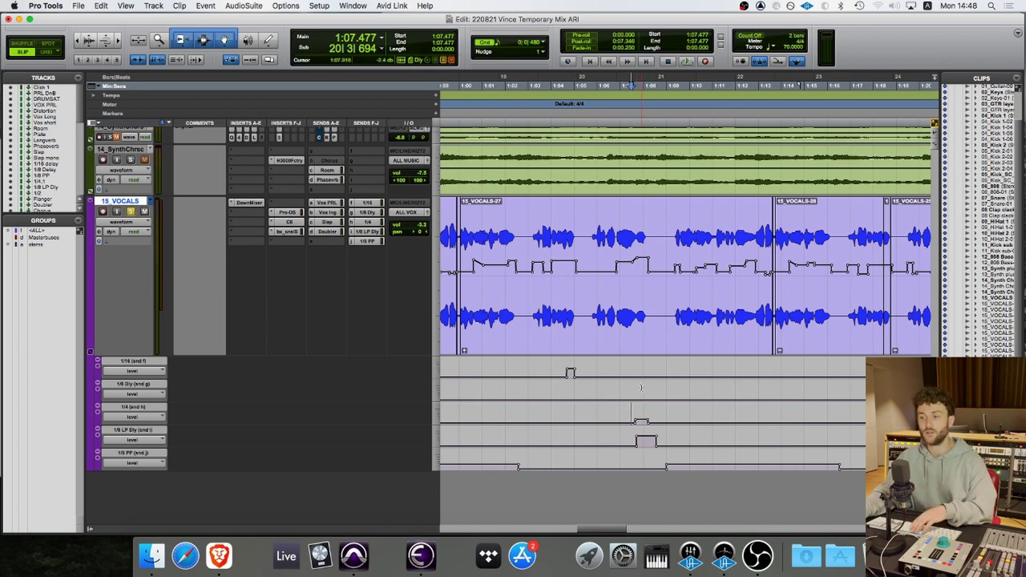
Scroll right to the later vocal section and play from about 1:19.4
{"action": "scroll", "coordinate": [641, 388], "scroll_direction": "right", "scroll_amount": 3}
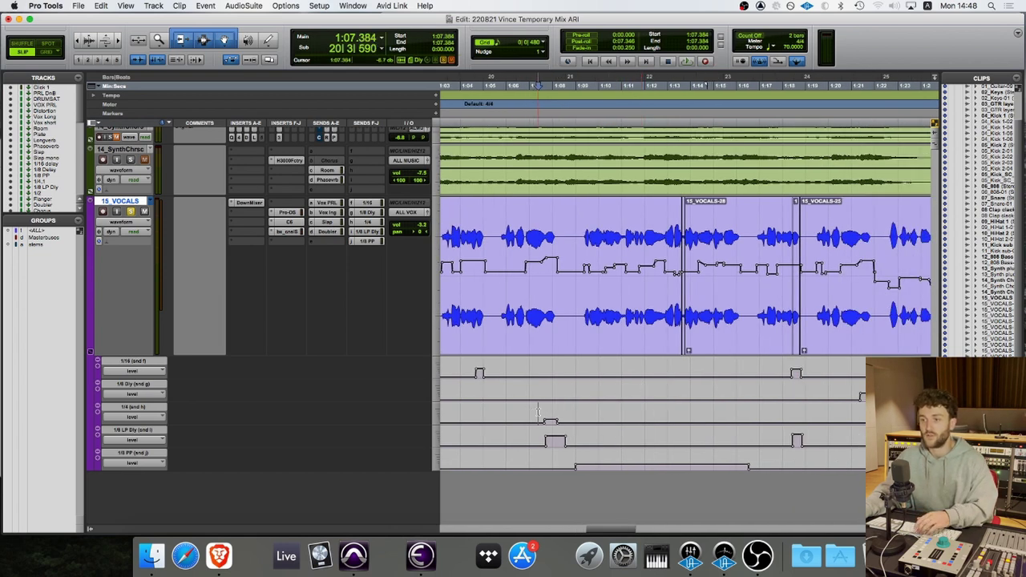
{"action": "left_click", "coordinate": [524, 411]}
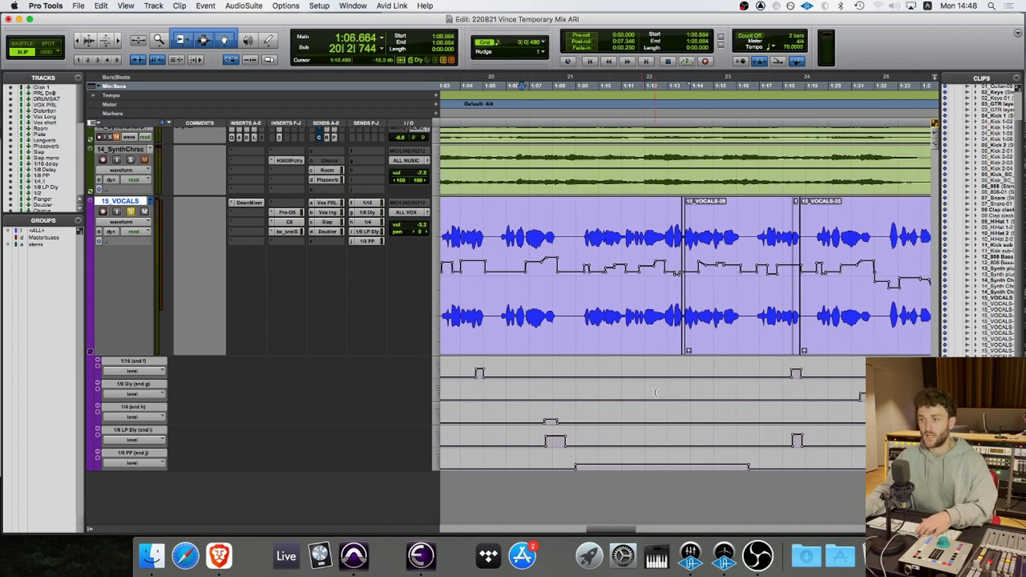
{"action": "scroll", "coordinate": [654, 392], "scroll_direction": "right", "scroll_amount": 4}
{"action": "left_click", "coordinate": [713, 384]}
{"action": "key", "text": "space"}
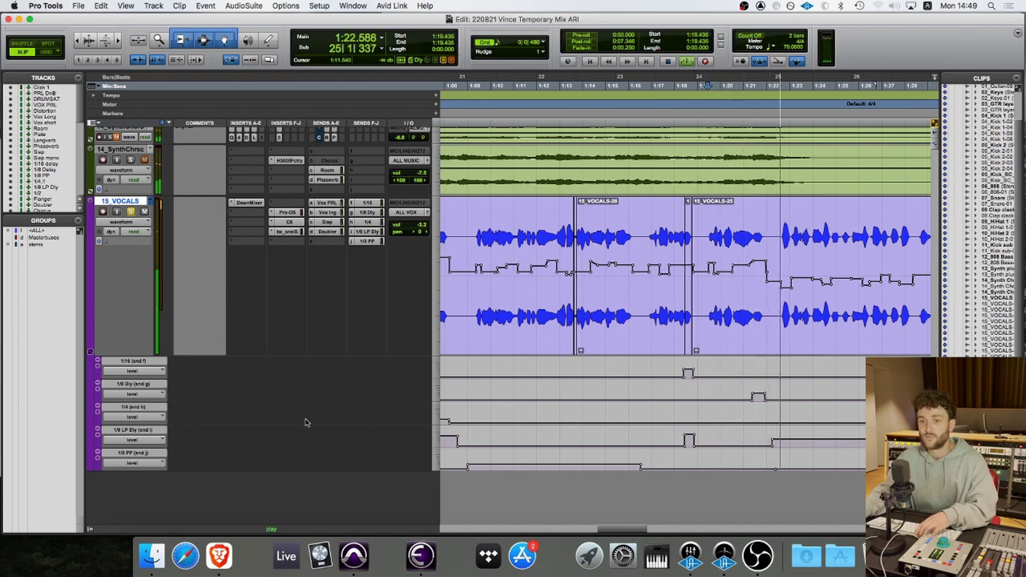
{"action": "key", "text": "space"}
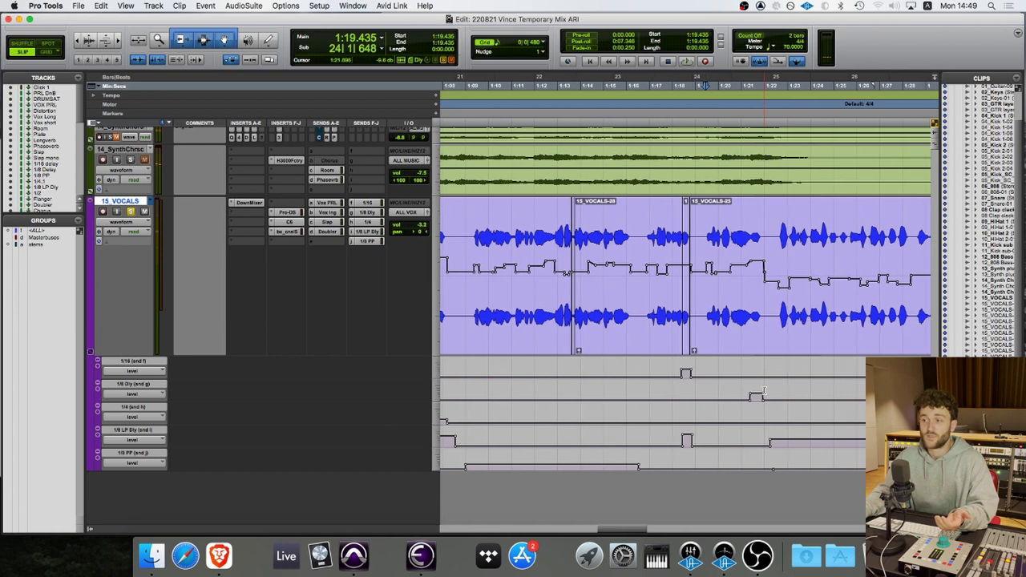
Set the playback start at about 1:22 in the 15_VOCALS-25 clip and play the section
{"action": "scroll", "coordinate": [763, 393], "scroll_direction": "right", "scroll_amount": 7}
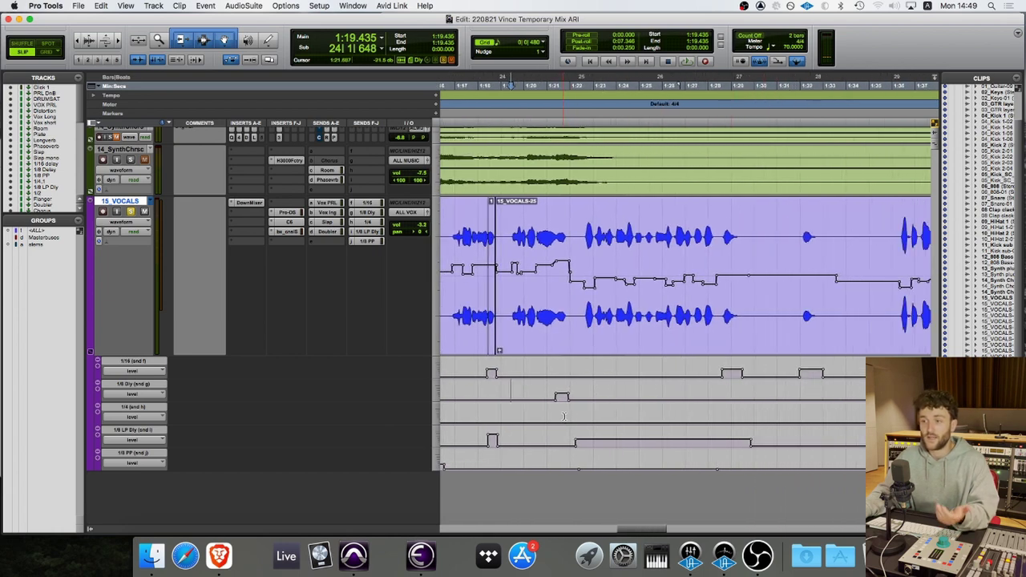
{"action": "scroll", "coordinate": [566, 417], "scroll_direction": "left", "scroll_amount": 1}
{"action": "left_click", "coordinate": [604, 433]}
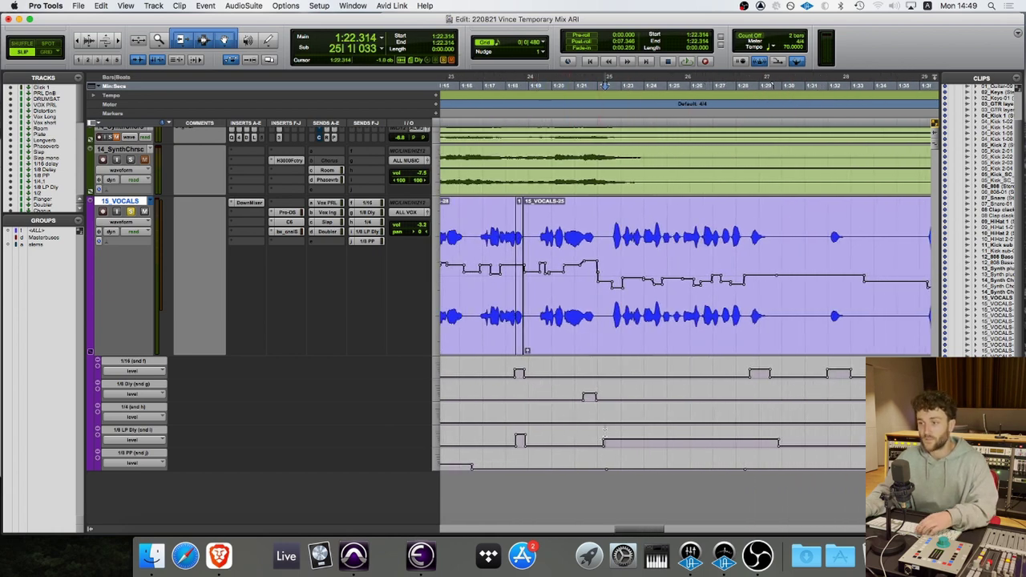
{"action": "left_click", "coordinate": [602, 434]}
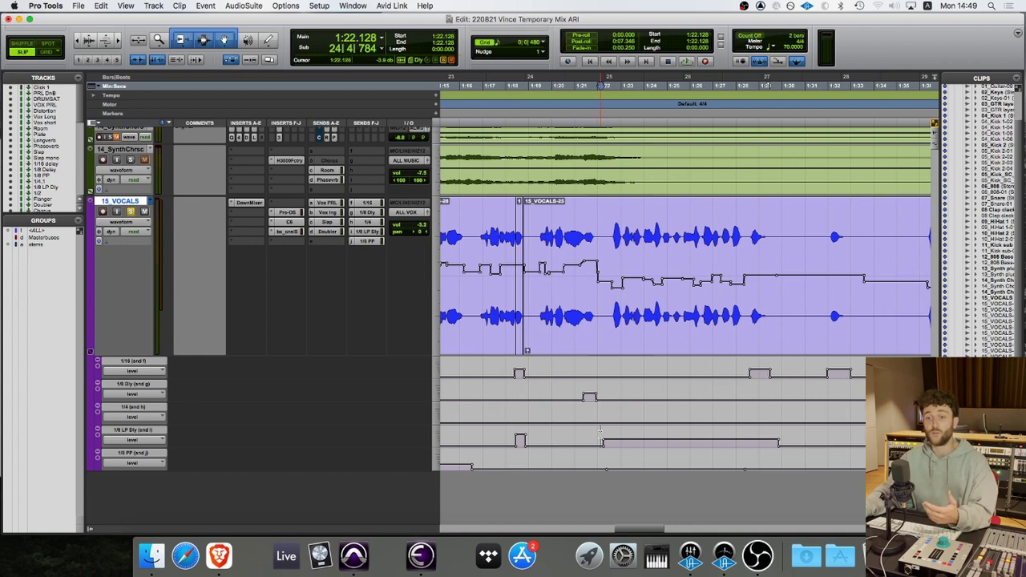
{"action": "key", "text": "space"}
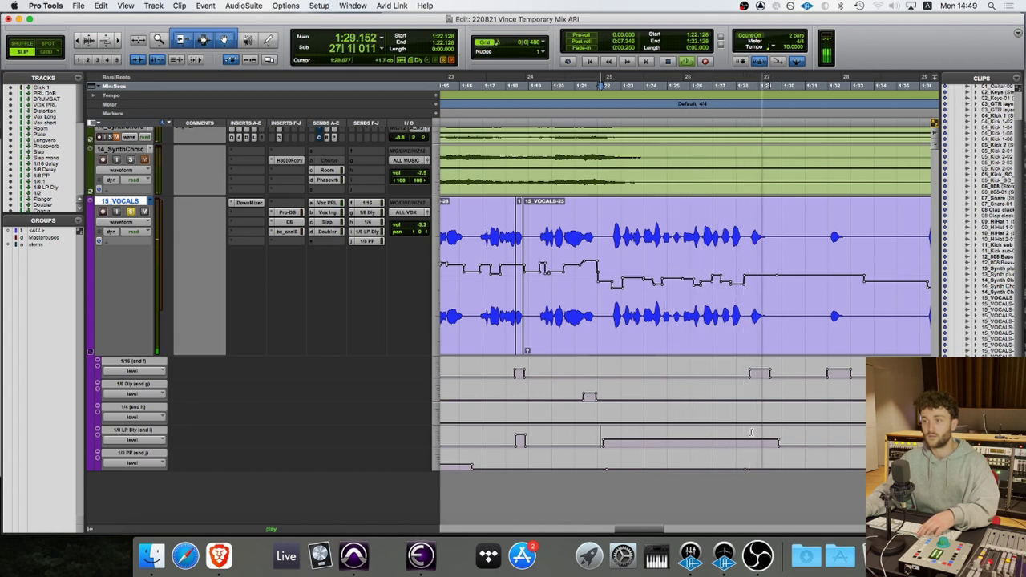
{"action": "key", "text": "space"}
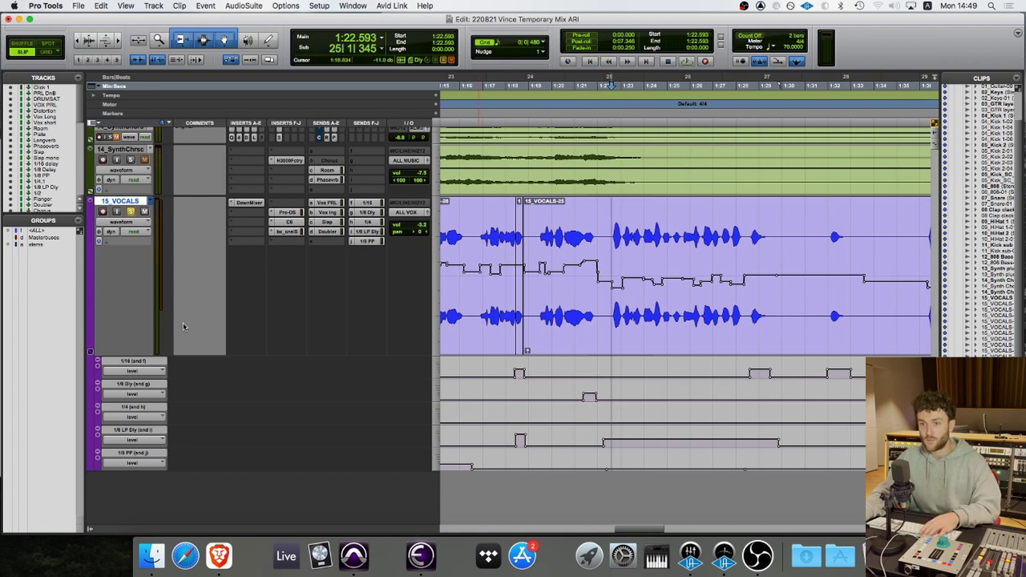
{"action": "left_click", "coordinate": [367, 232]}
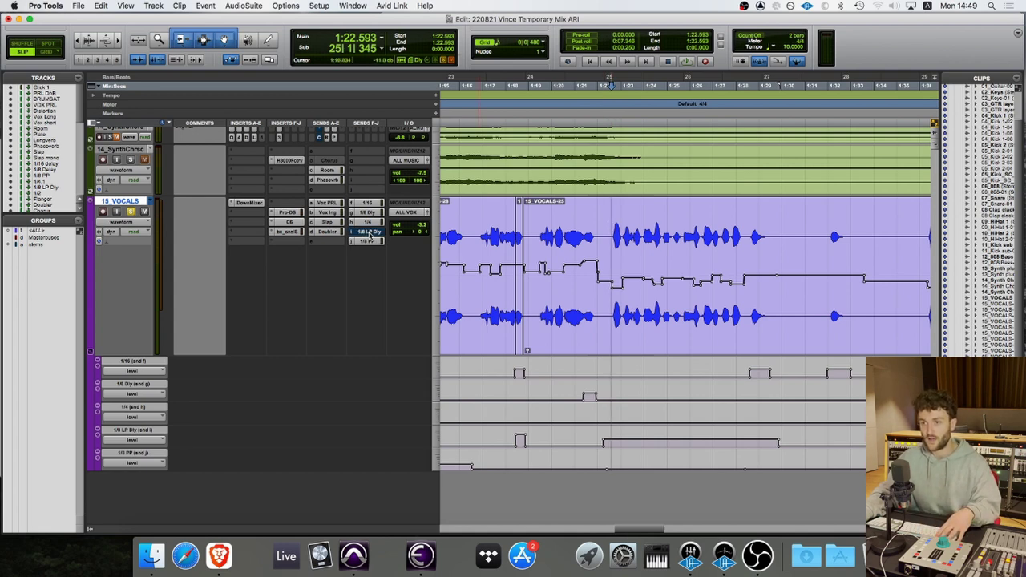
{"action": "left_click", "coordinate": [609, 225]}
{"action": "key", "text": "space"}
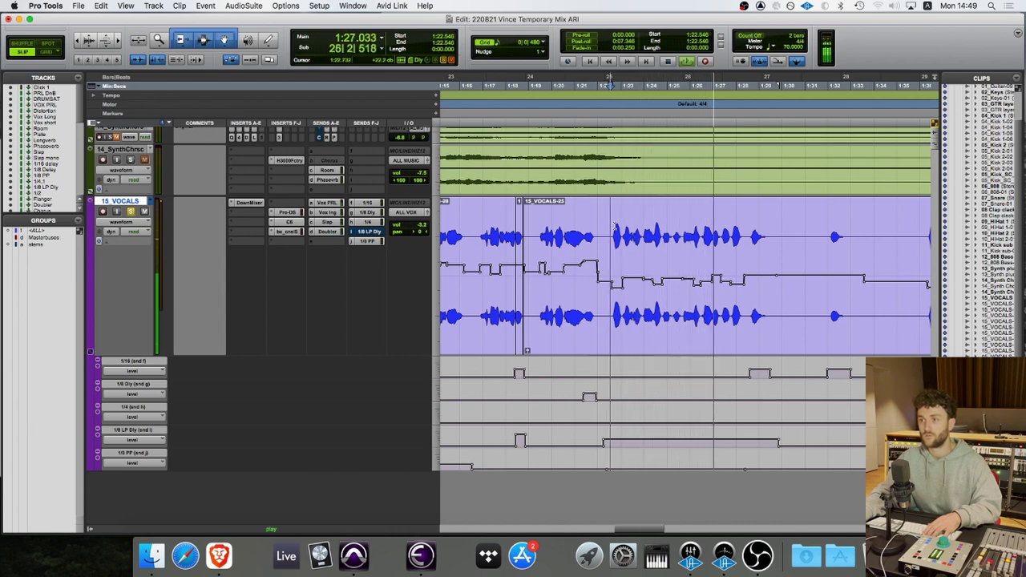
{"action": "key", "text": "space"}
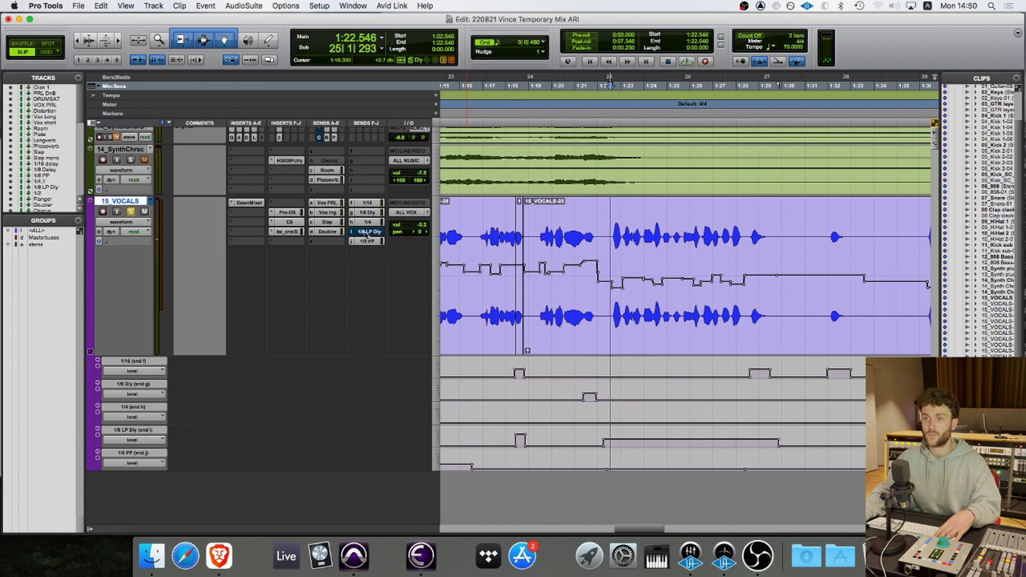
{"action": "key", "text": "space"}
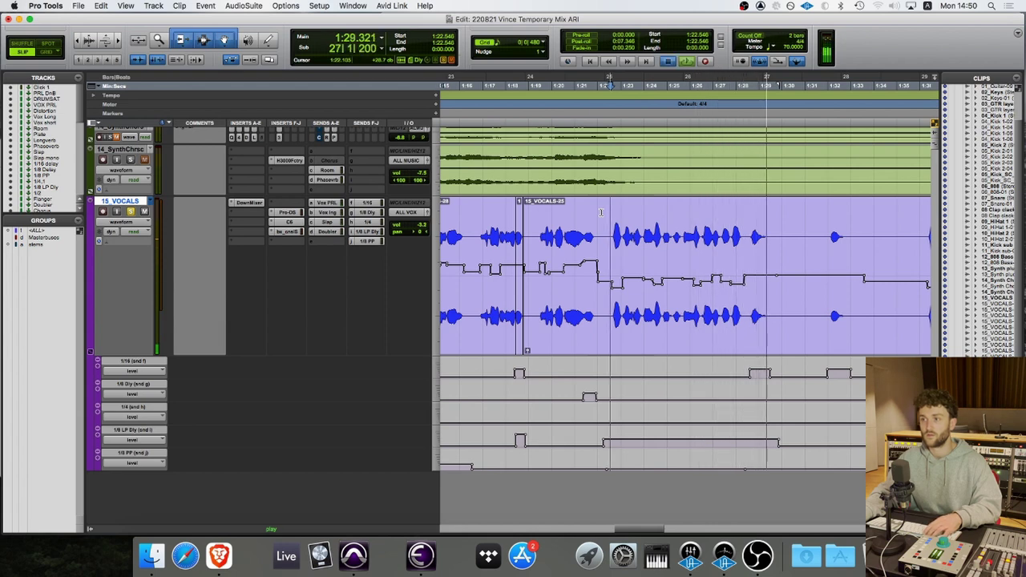
{"action": "key", "text": "space"}
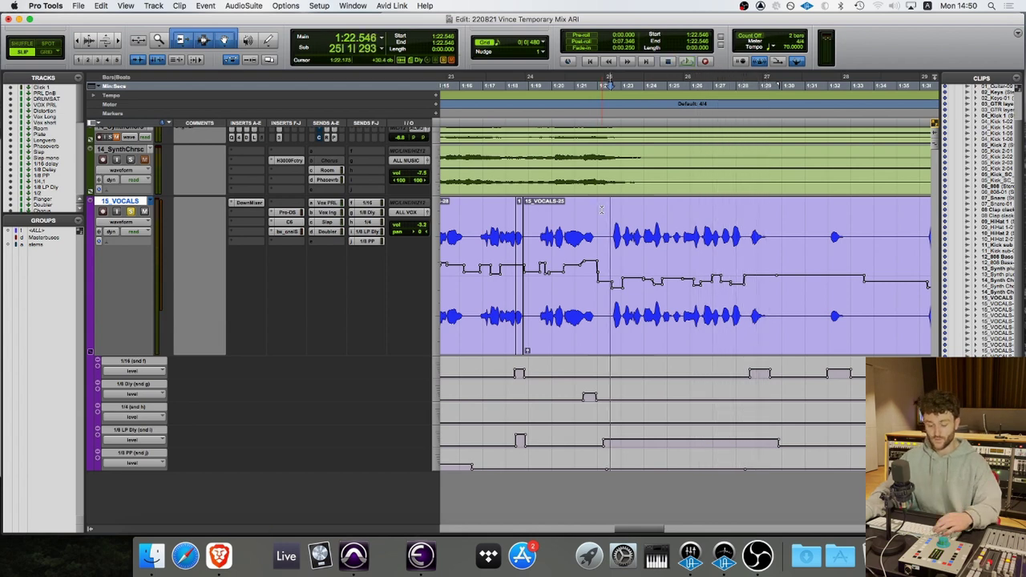
{"action": "key", "text": "super+bracketleft"}
{"action": "key", "text": "super+bracketleft"}
Zoom out across the whole song, step back in once, and scroll up to the keys and synth tracks
{"action": "scroll", "coordinate": [689, 265], "scroll_direction": "right", "scroll_amount": 2}
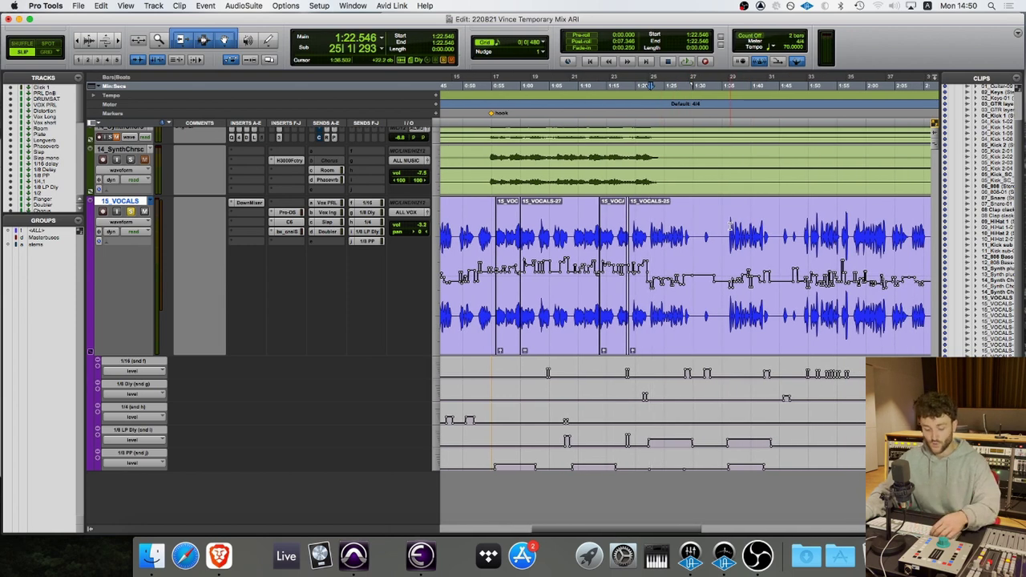
{"action": "key", "text": "super+bracketleft"}
{"action": "key", "text": "super+bracketleft"}
{"action": "key", "text": "super+bracketright"}
{"action": "scroll", "coordinate": [644, 253], "scroll_direction": "up", "scroll_amount": 3}
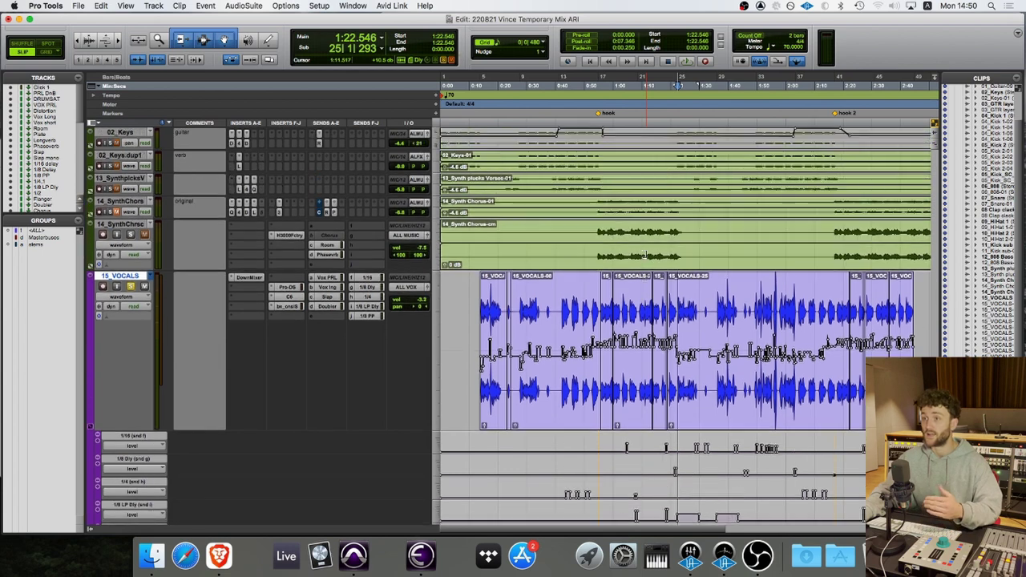